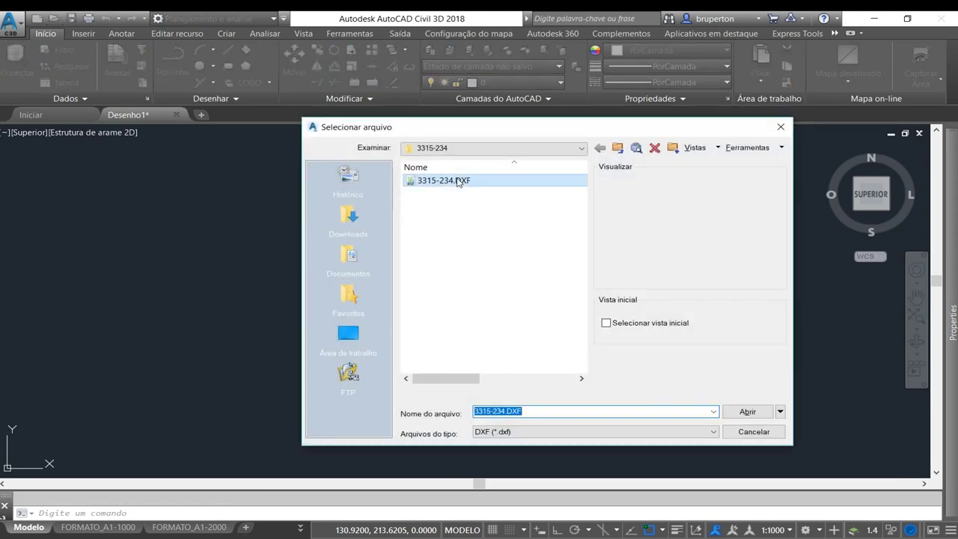
- Open the 3315-234.DXF drawing from the 3315-234 folder
double_click(459, 182)
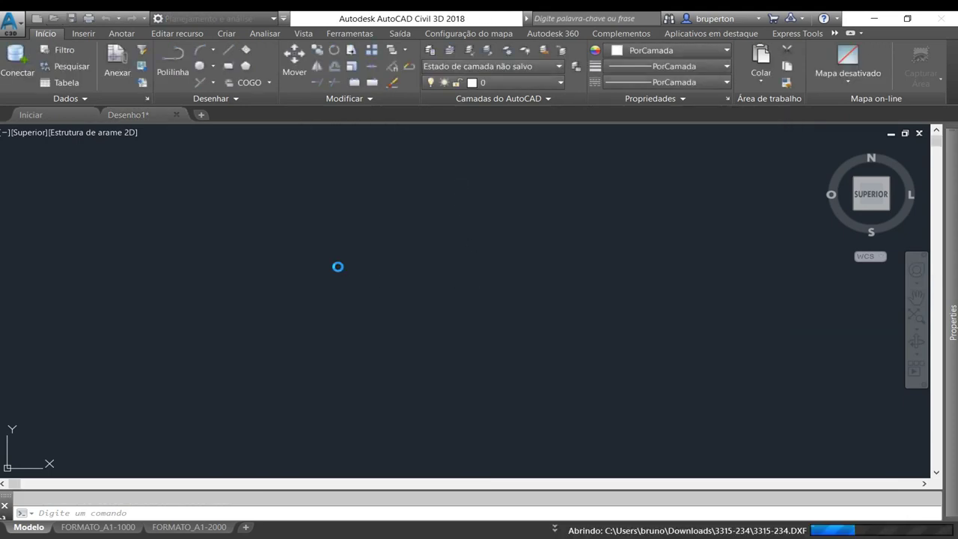
- Load 3315-234.DXF, ignoring missing SHX fonts and references, and zoom to extents
left_click(408, 291)
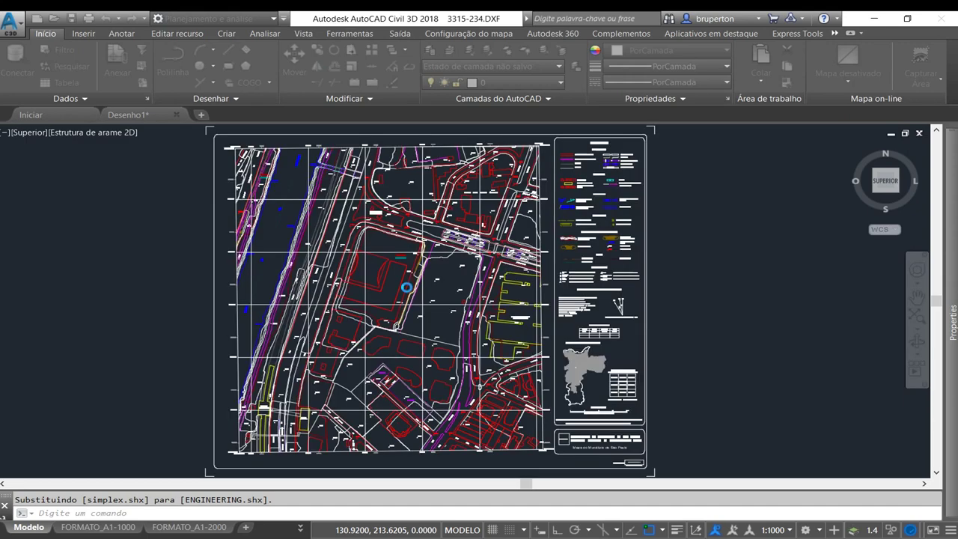
left_click(411, 301)
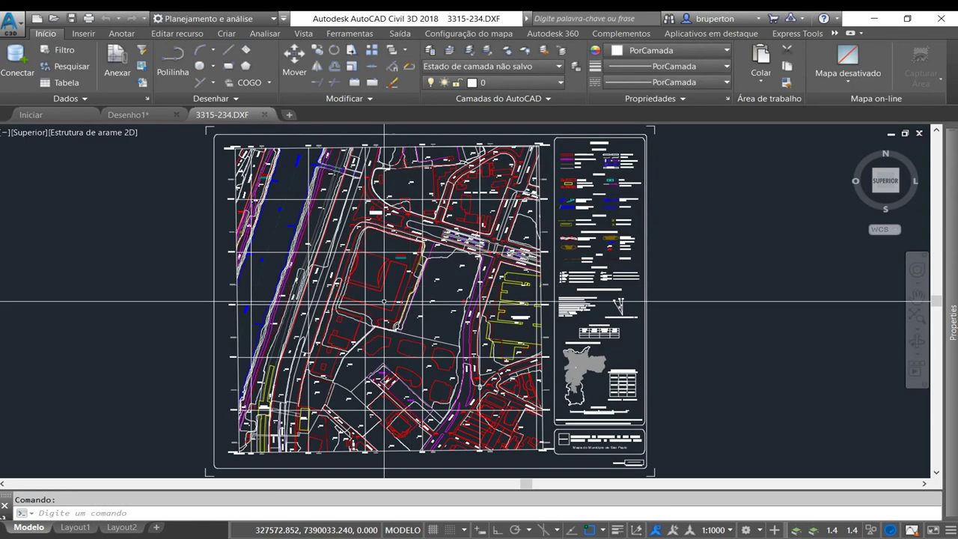
middle_click(407, 235)
middle_click(407, 234)
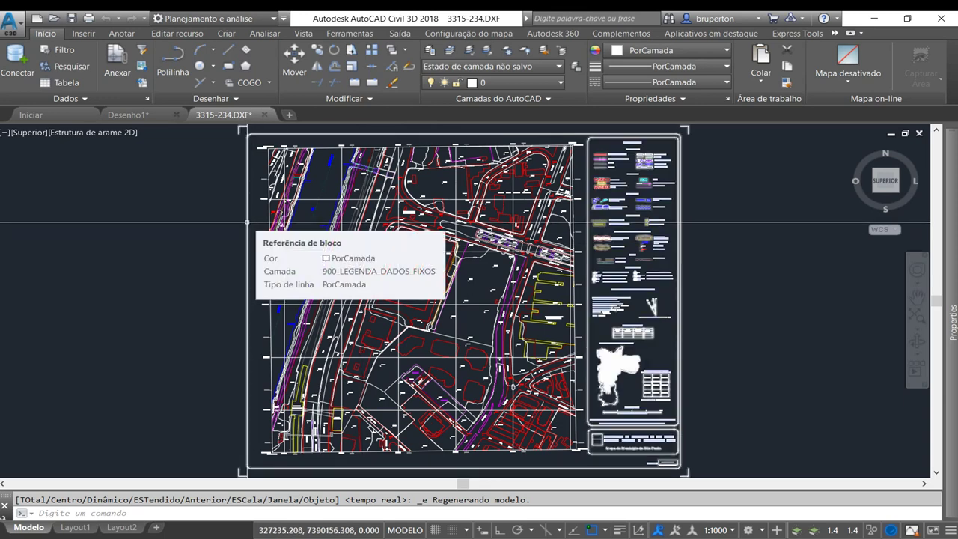
- Zoom near the CHEDID road and select the contour polylines on either side of it
scroll(419, 318, "up", 2)
scroll(401, 318, "up", 3)
scroll(423, 279, "down", 7)
scroll(315, 317, "up", 10)
scroll(314, 317, "down", 4)
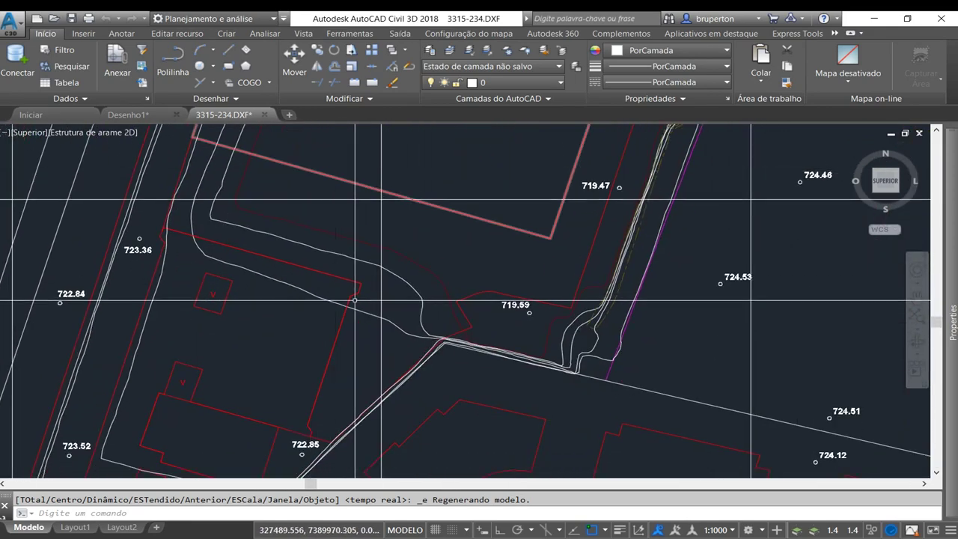
scroll(315, 316, "down", 3)
scroll(347, 317, "up", 2)
scroll(347, 317, "up", 5)
scroll(589, 303, "up", 3)
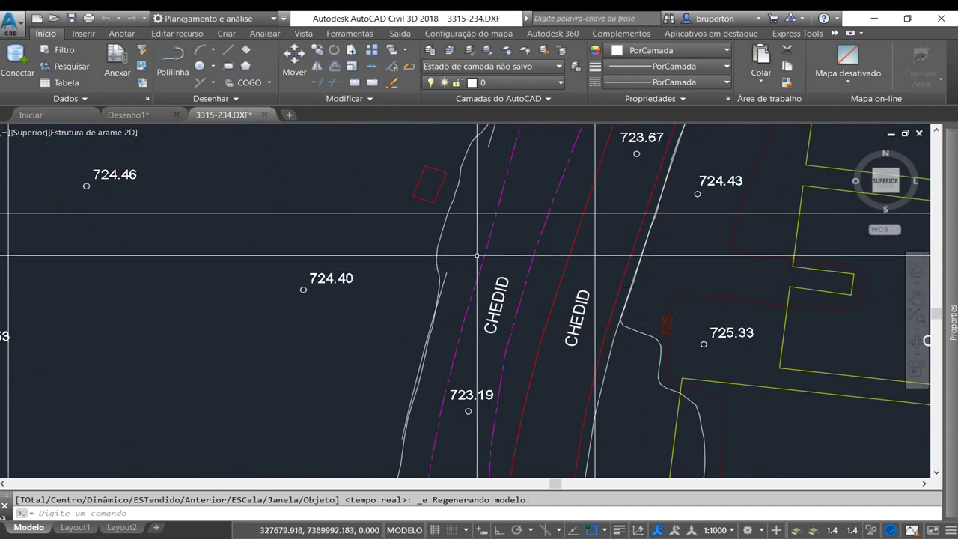
scroll(590, 303, "up", 1)
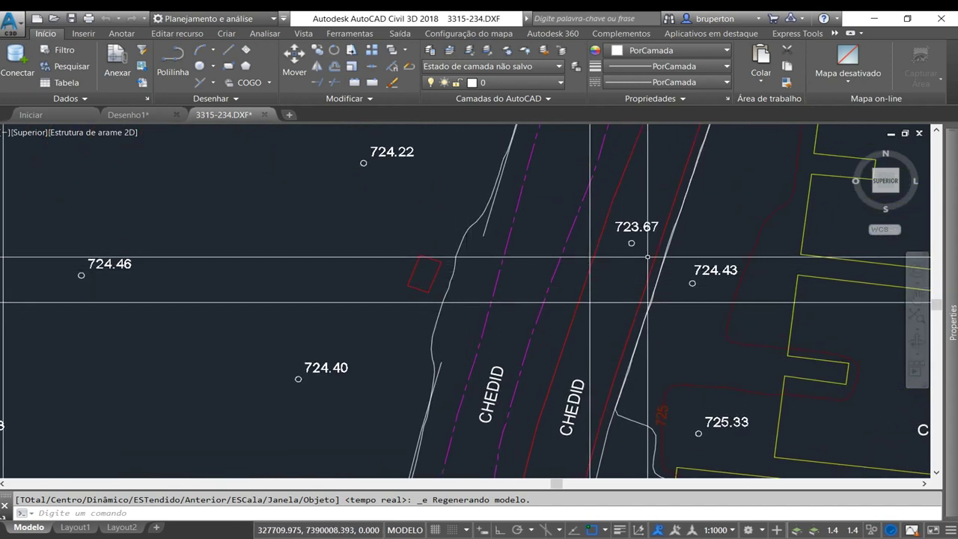
scroll(756, 285, "up", 2)
scroll(658, 272, "down", 2)
scroll(659, 272, "up", 3)
scroll(433, 227, "down", 3)
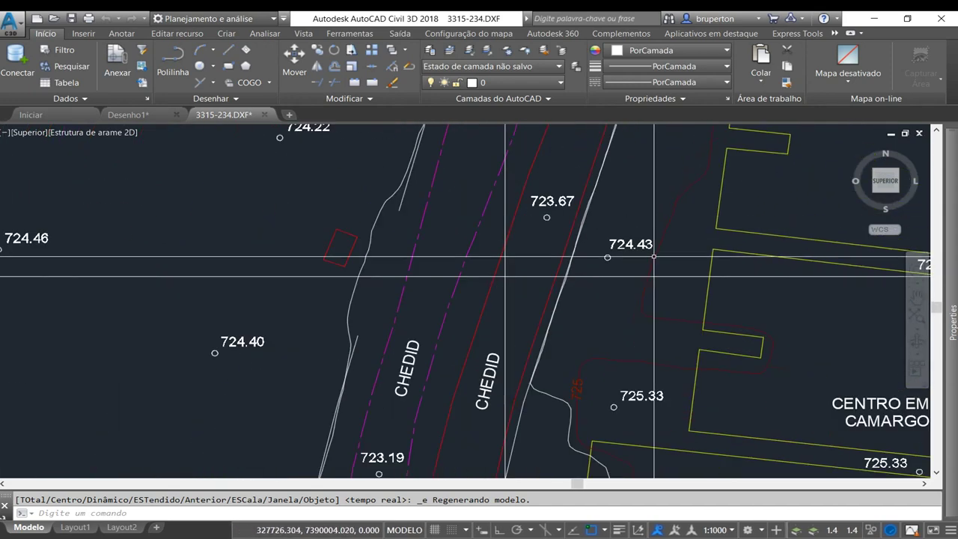
scroll(387, 203, "up", 4)
left_click(362, 212)
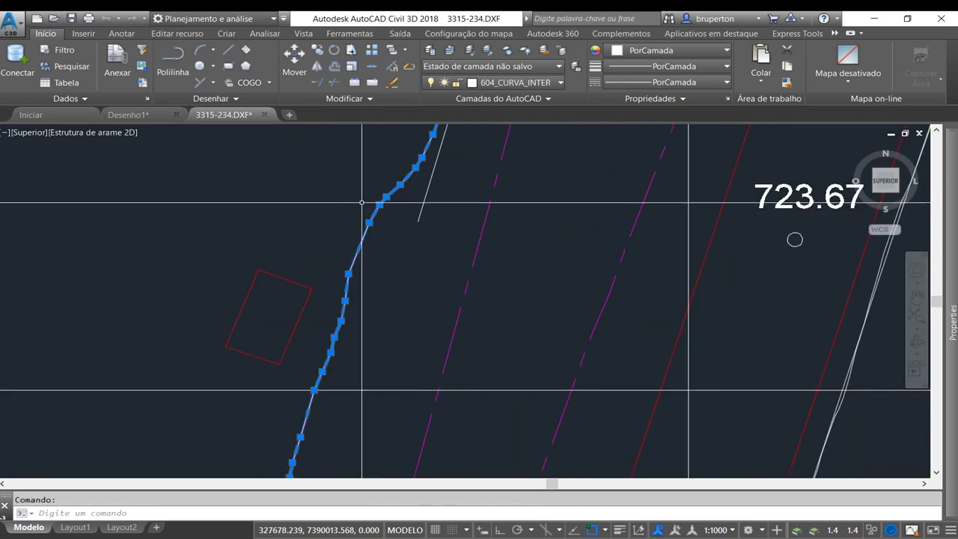
scroll(360, 211, "down", 4)
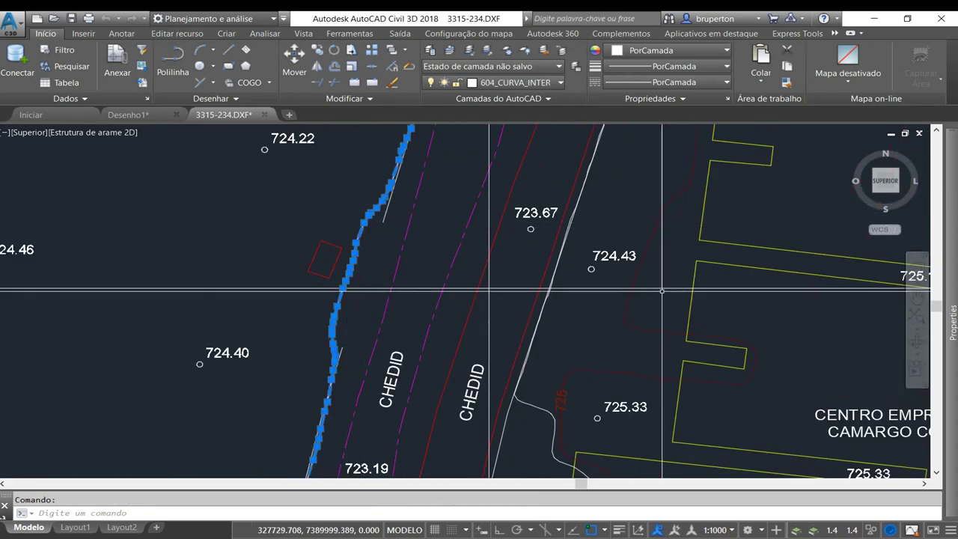
left_click(638, 271)
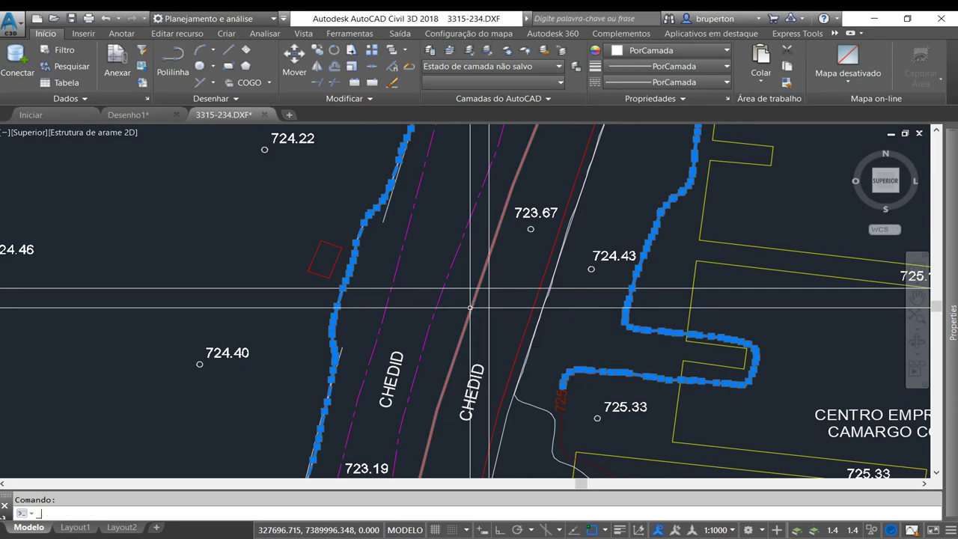
- Isolate the two selected contour layers with LAYISO and fit them in view
type("layiso")
key("Return")
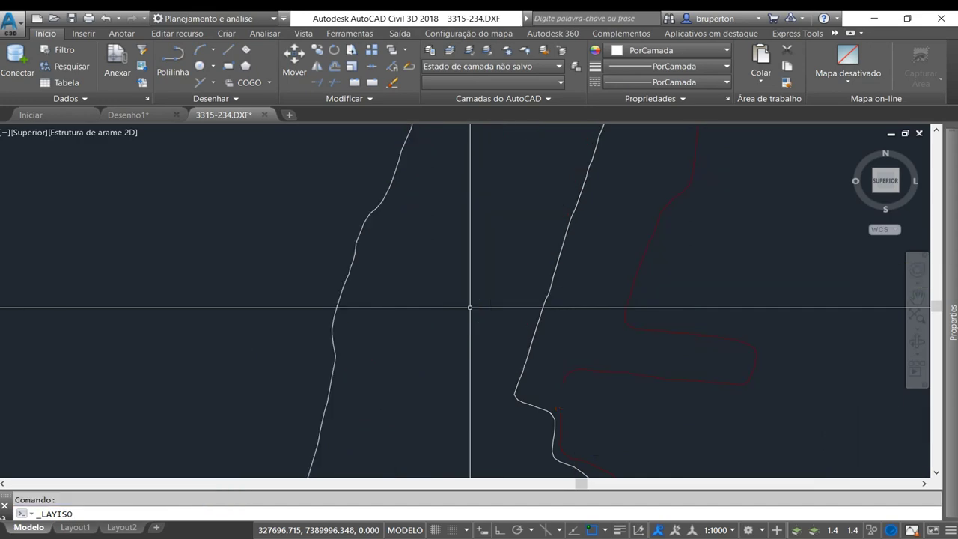
scroll(467, 306, "down", 3)
scroll(524, 284, "up", 5)
scroll(577, 223, "up", 2)
scroll(630, 182, "up", 3)
scroll(524, 210, "down", 5)
scroll(509, 209, "down", 3)
middle_click(497, 217)
scroll(406, 250, "up", 1)
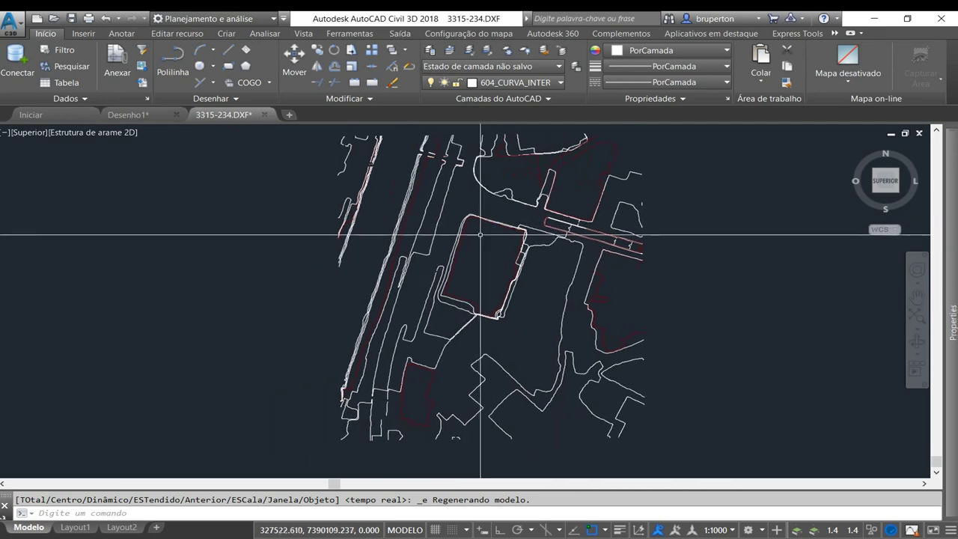
scroll(435, 255, "down", 3)
scroll(440, 249, "up", 2)
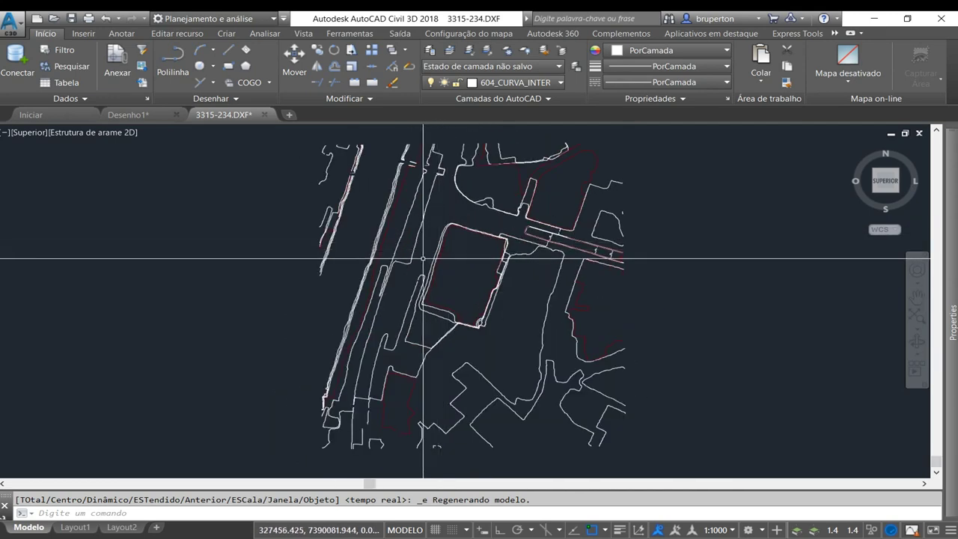
- Start the _JOIN command to merge the contour segments
type("j")
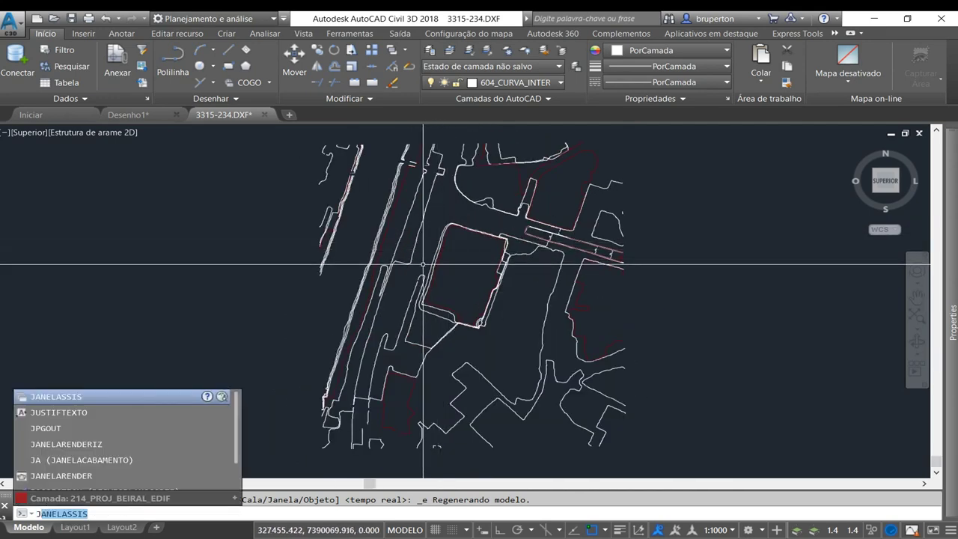
key("BackSpace")
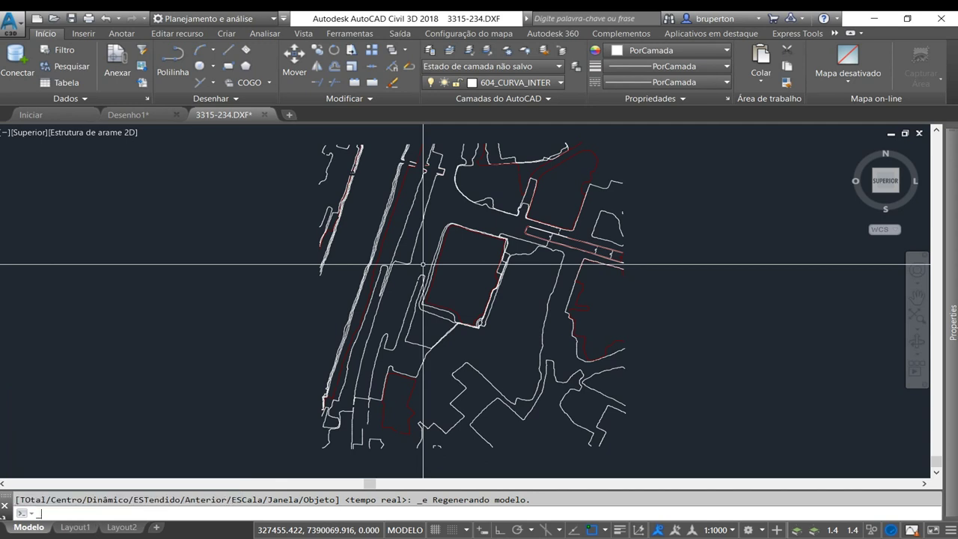
type("_join")
key("Return")
scroll(423, 265, "down", 2)
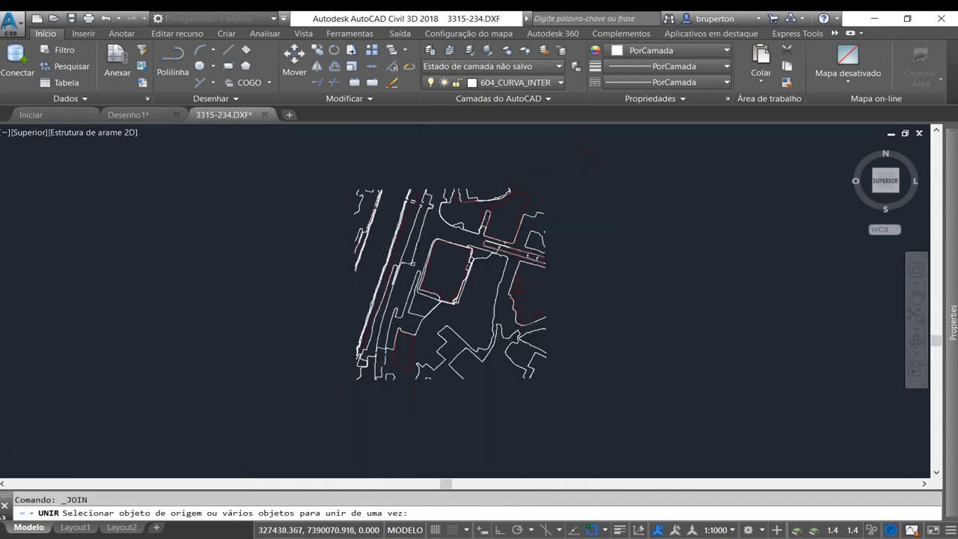
- Window-select all isolated contours and join the 1482 segments into 17 polylines
left_click(331, 187)
left_click(619, 390)
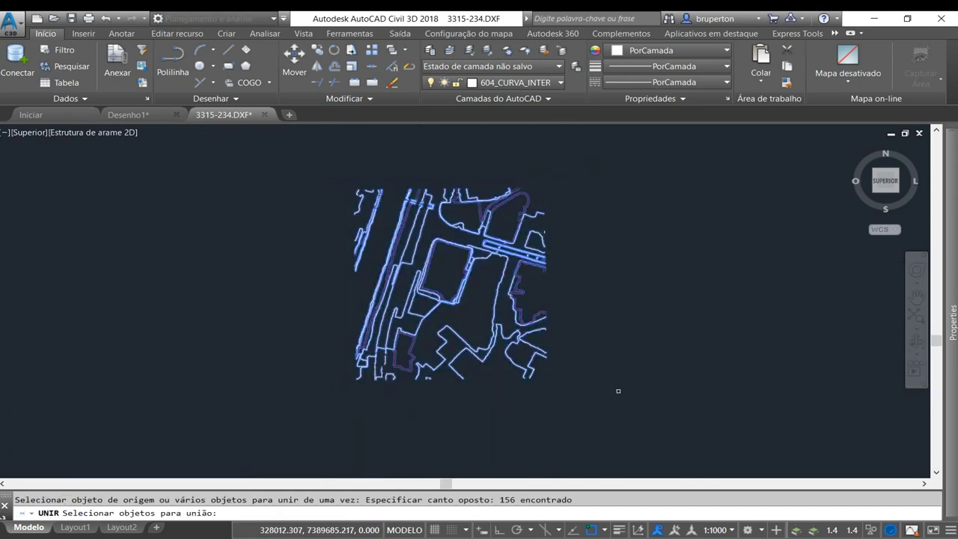
key("Return")
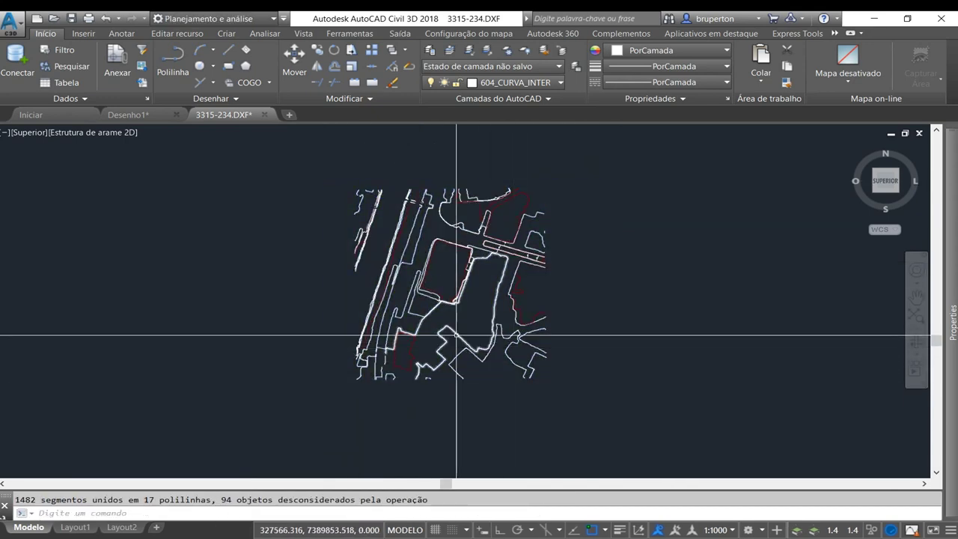
left_click(435, 318)
key("Escape")
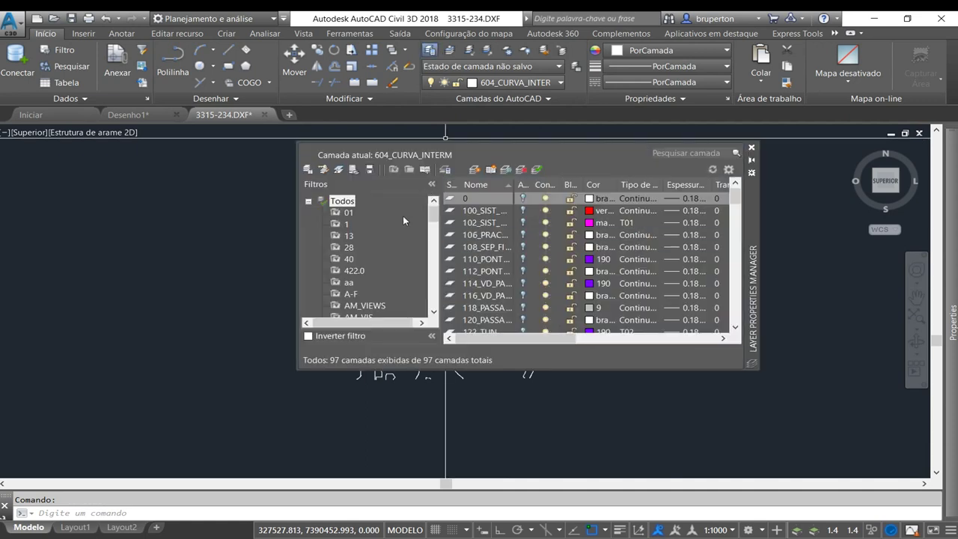
- Create a new layer named cn and close the layer manager
left_click(480, 171)
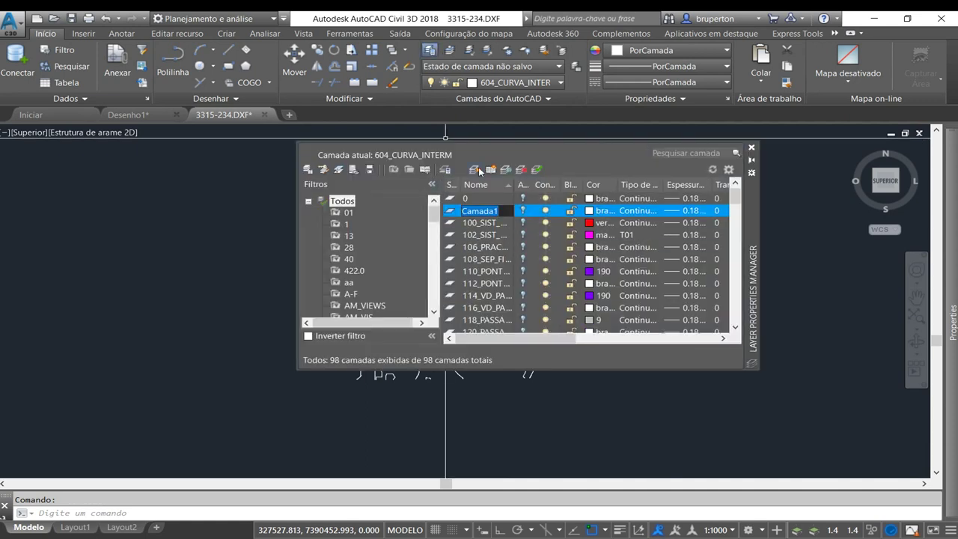
type("cn")
left_click(477, 259)
double_click(507, 215)
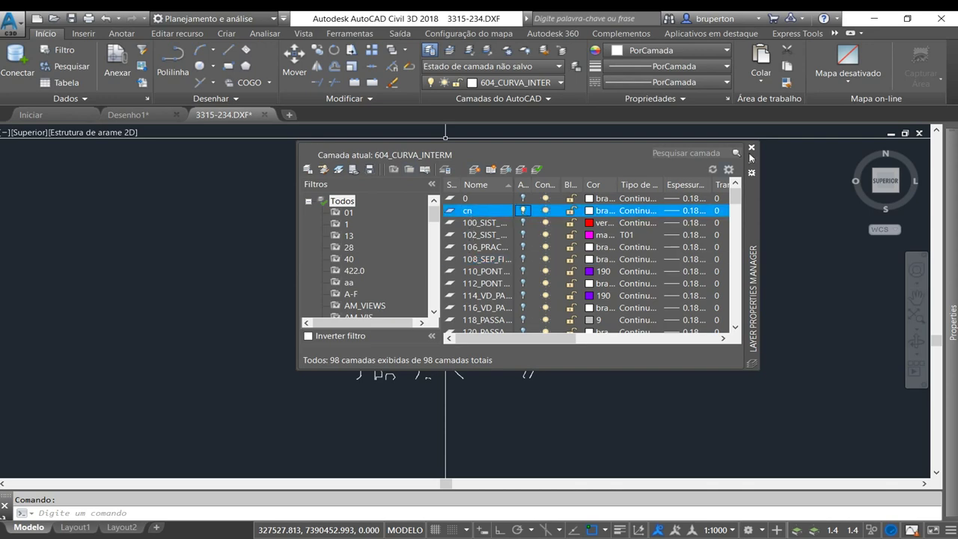
left_click(752, 148)
- Select the contours and open the layer list, then cancel without assigning
left_click(641, 397)
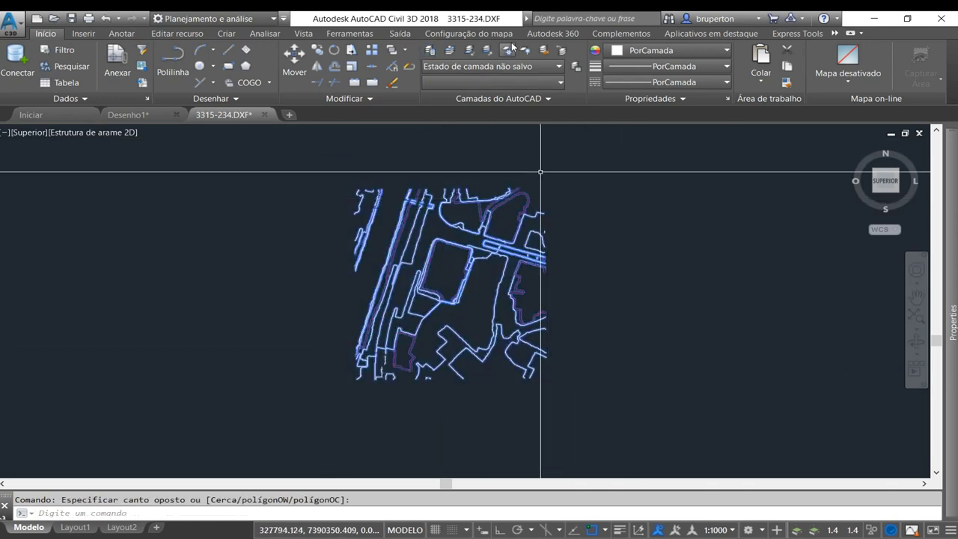
left_click(490, 83)
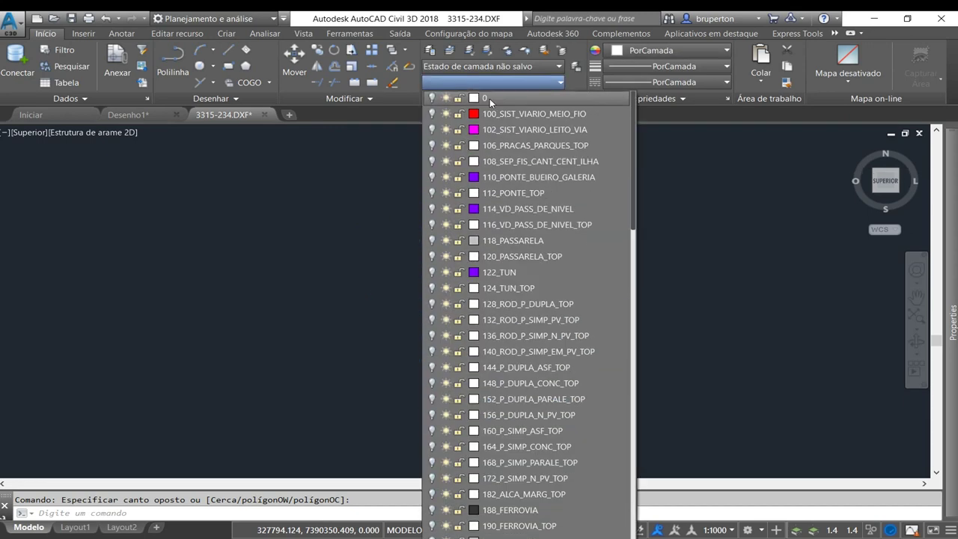
scroll(493, 120, "down", 10)
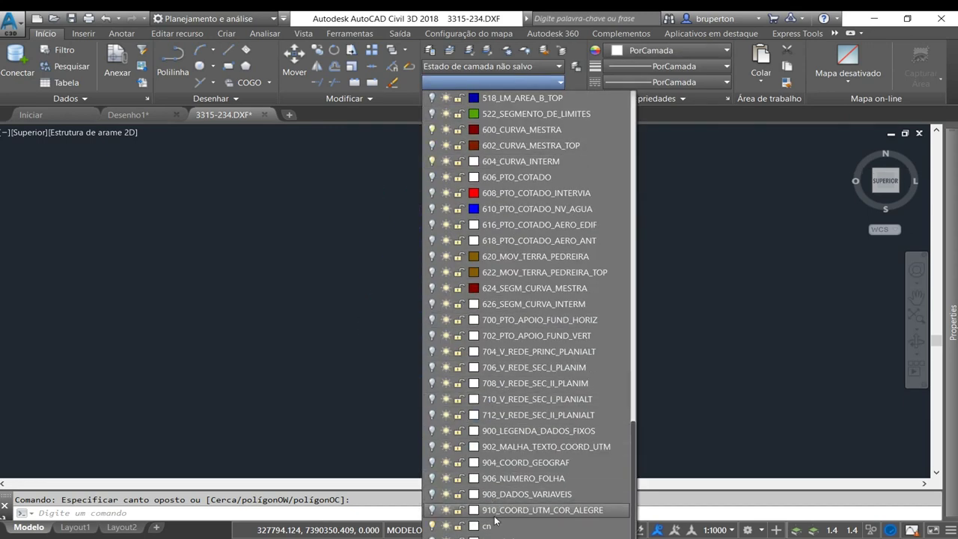
key("Escape")
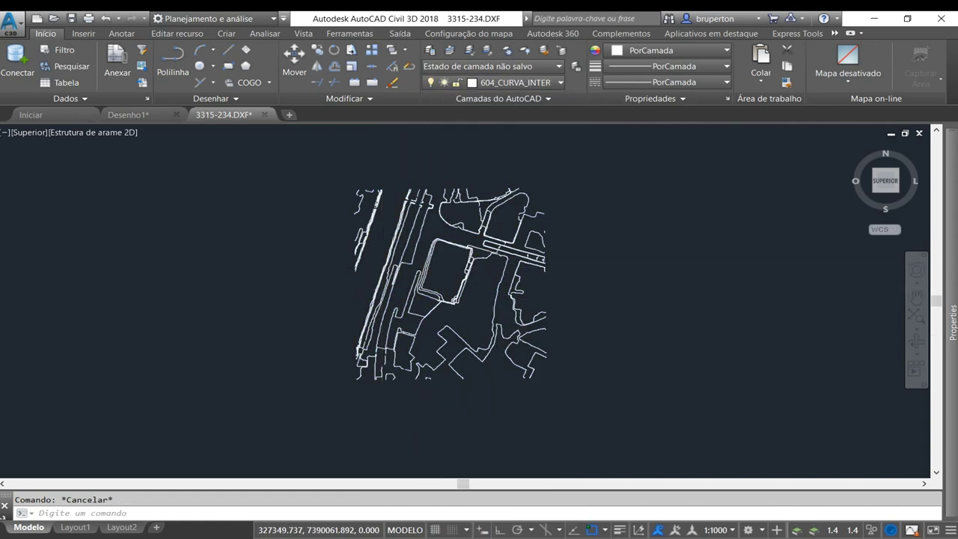
- Turn all layers back on and inspect the legend's 1:1 000 scale and 1 m contour interval
middle_click(269, 252)
middle_click(269, 253)
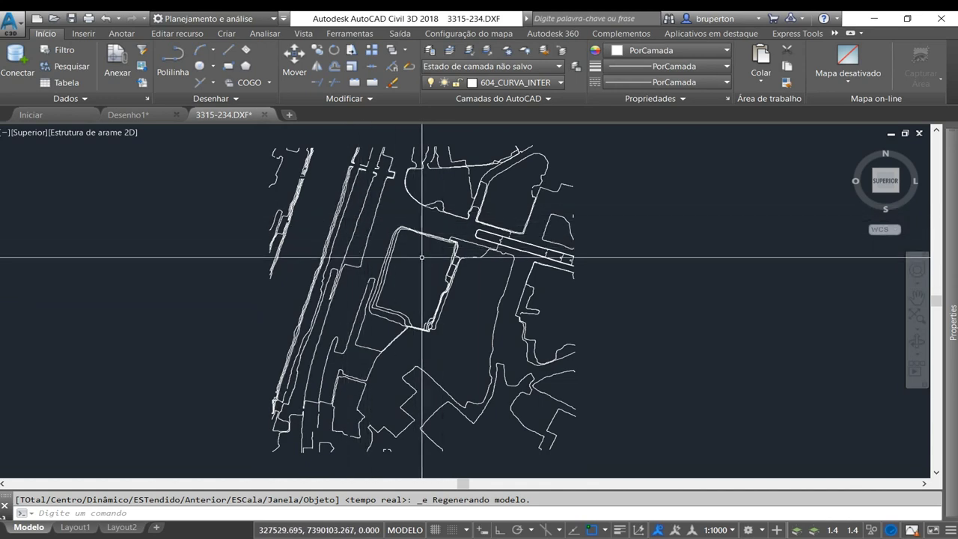
type("_layon")
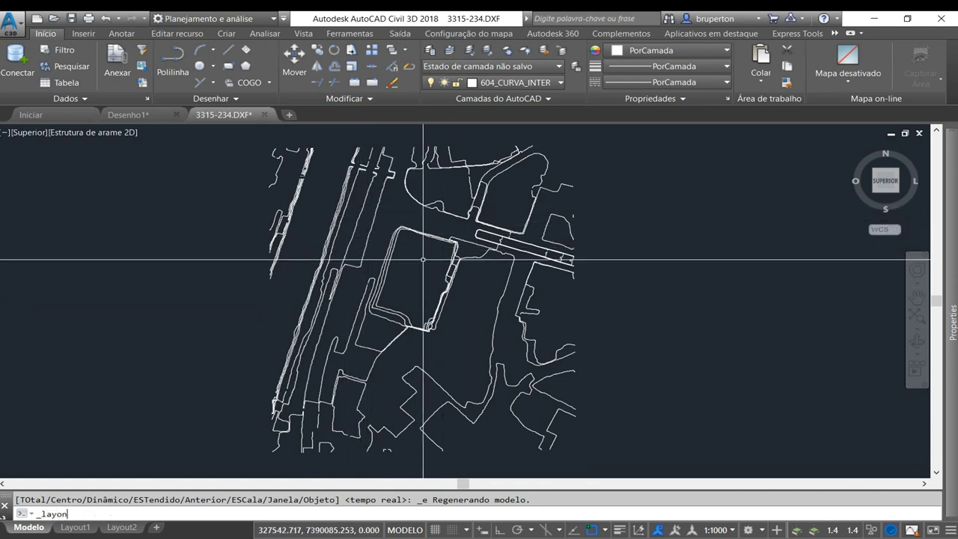
key("Return")
scroll(620, 428, "up", 4)
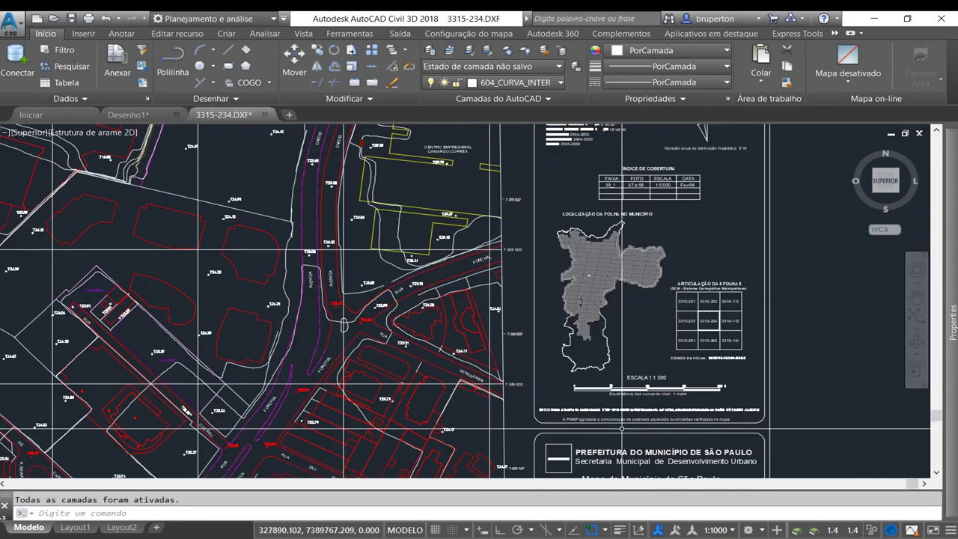
scroll(620, 428, "up", 4)
scroll(569, 389, "up", 1)
scroll(561, 379, "up", 1)
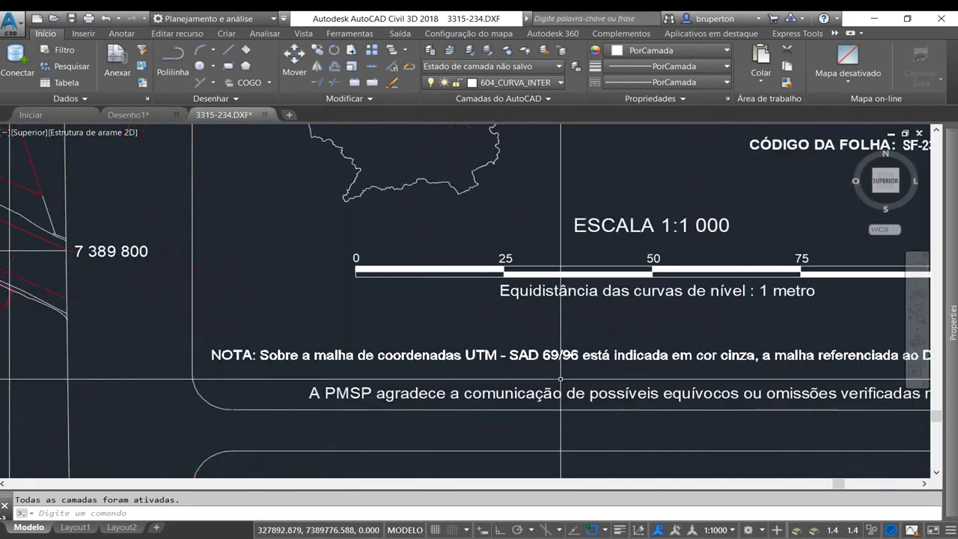
middle_click_drag(561, 379, 515, 358)
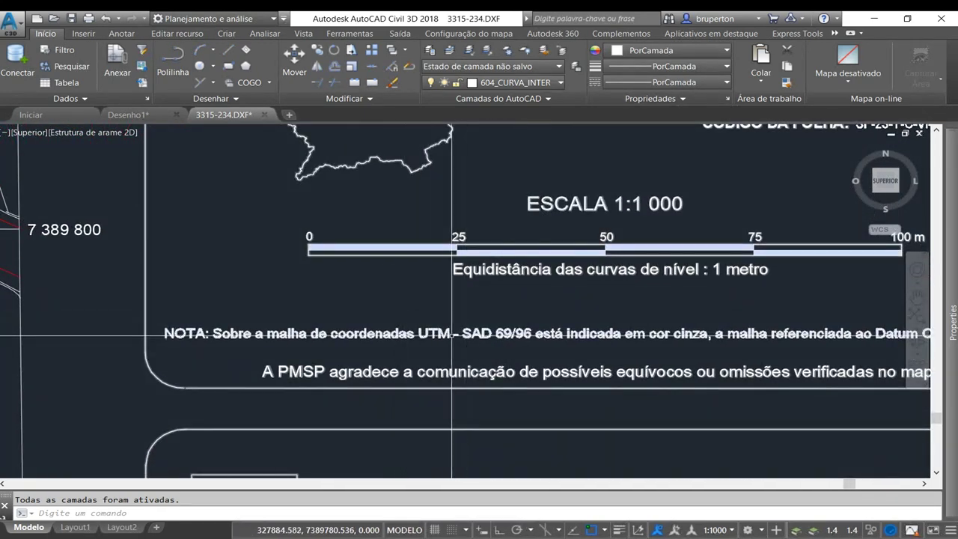
middle_click(572, 333)
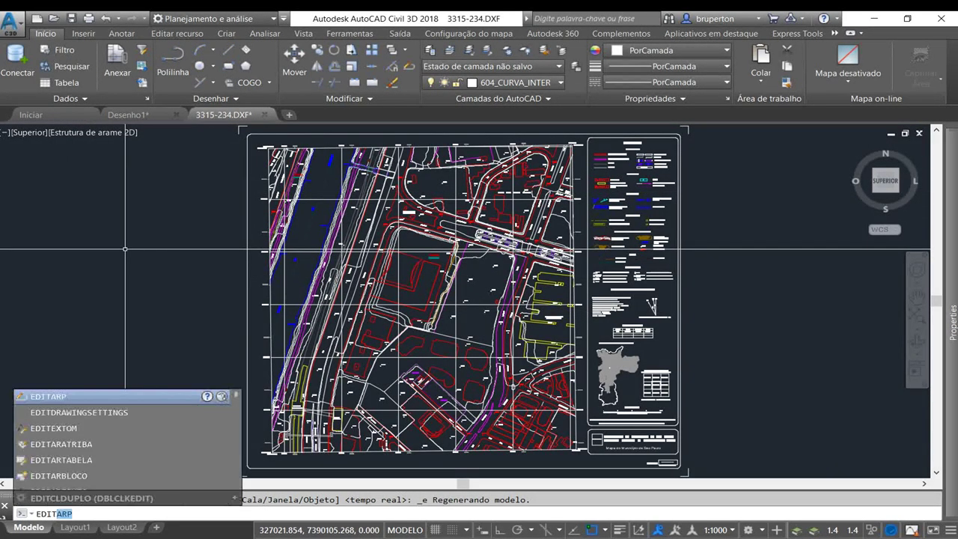
type("EDITDR")
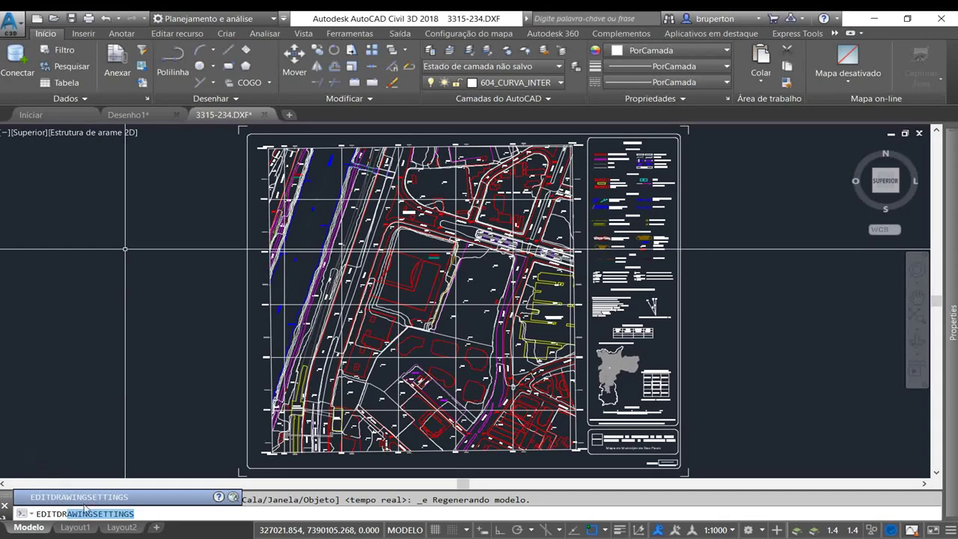
- Set the drawing coordinate system to Brasil SAD69 / UTM zone 23S
key("Return")
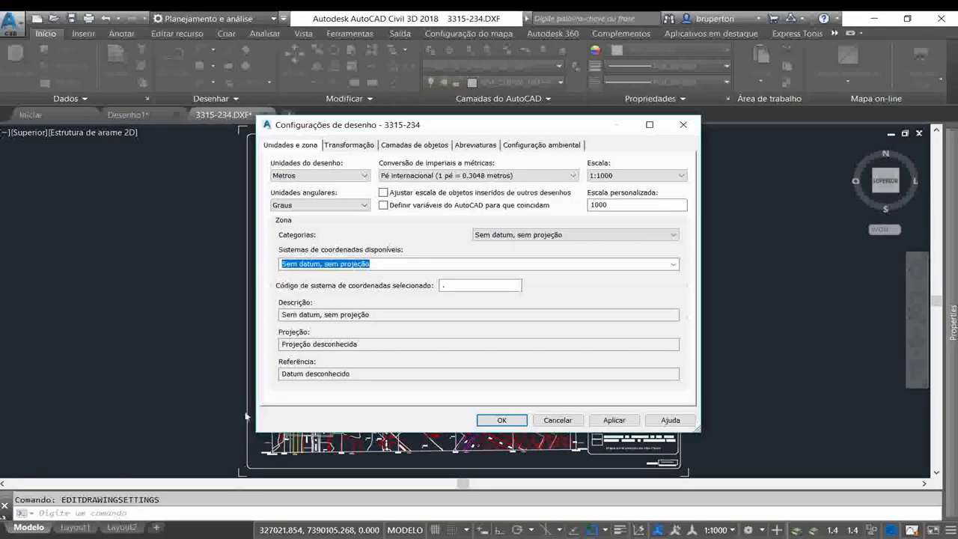
left_click(598, 235)
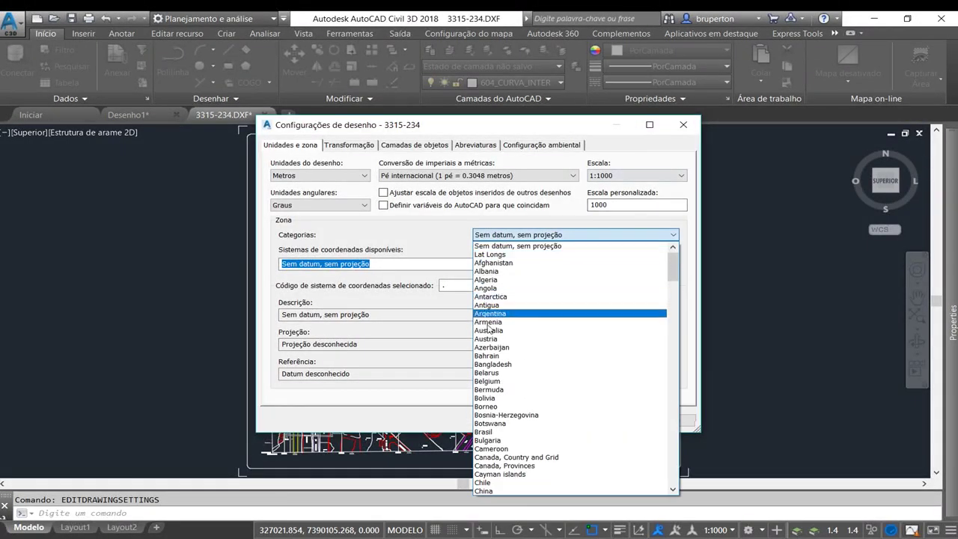
left_click(610, 433)
left_click(524, 263)
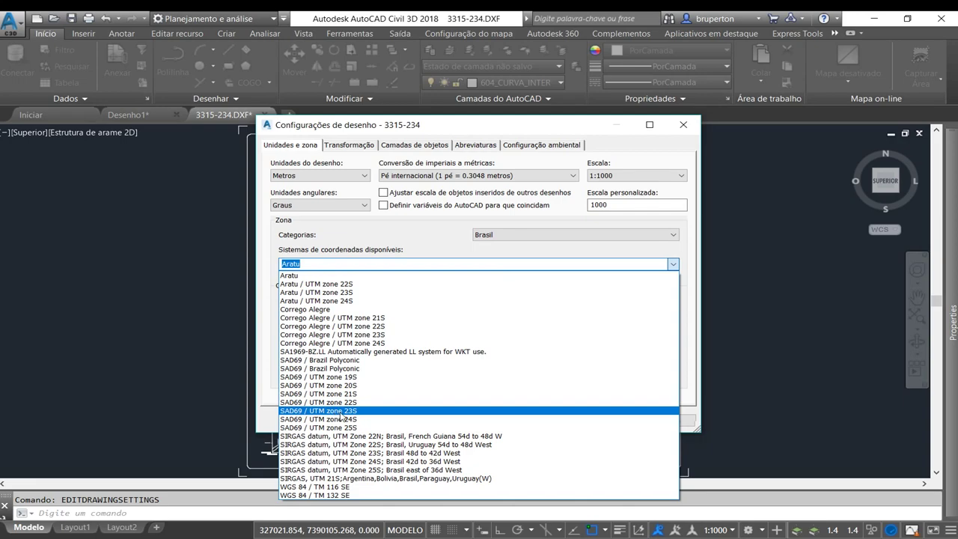
left_click(342, 411)
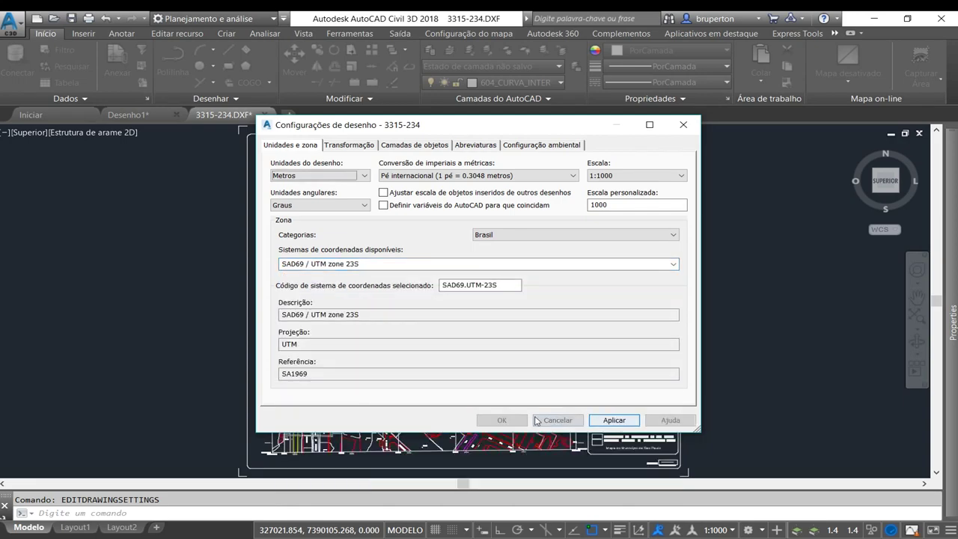
left_click(504, 420)
- Select a contour polyline and isolate the cn layer with LAYISO
scroll(471, 288, "up", 8)
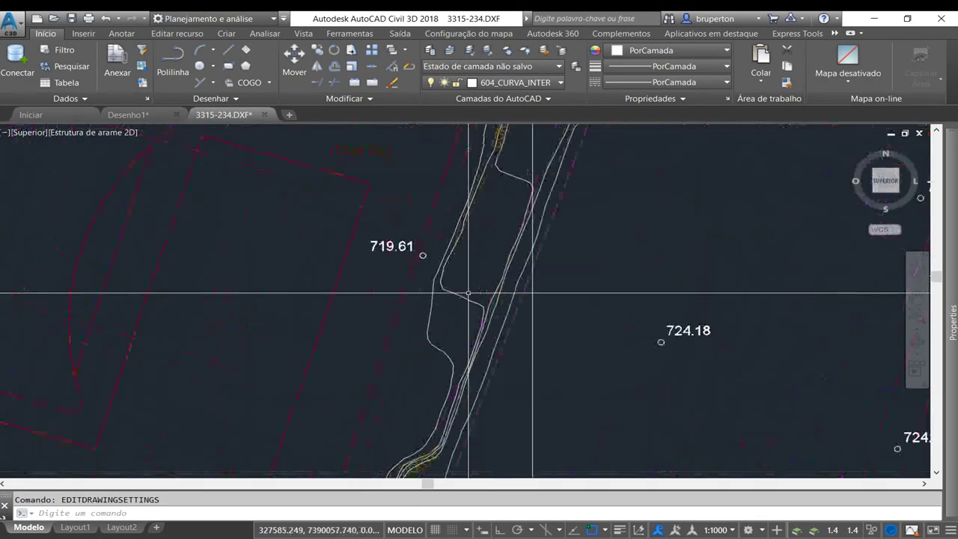
left_click(471, 305)
scroll(409, 297, "down", 4)
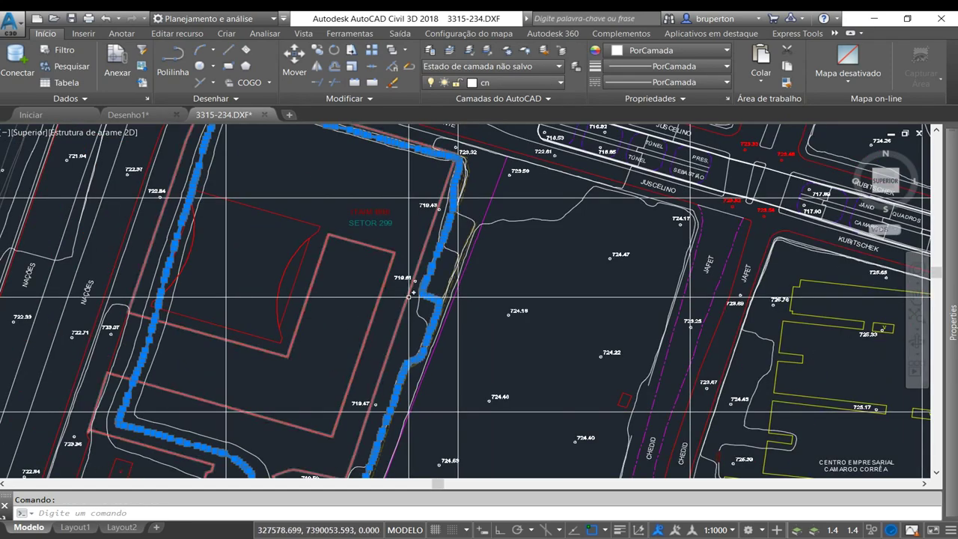
type("_layiso")
key("Return")
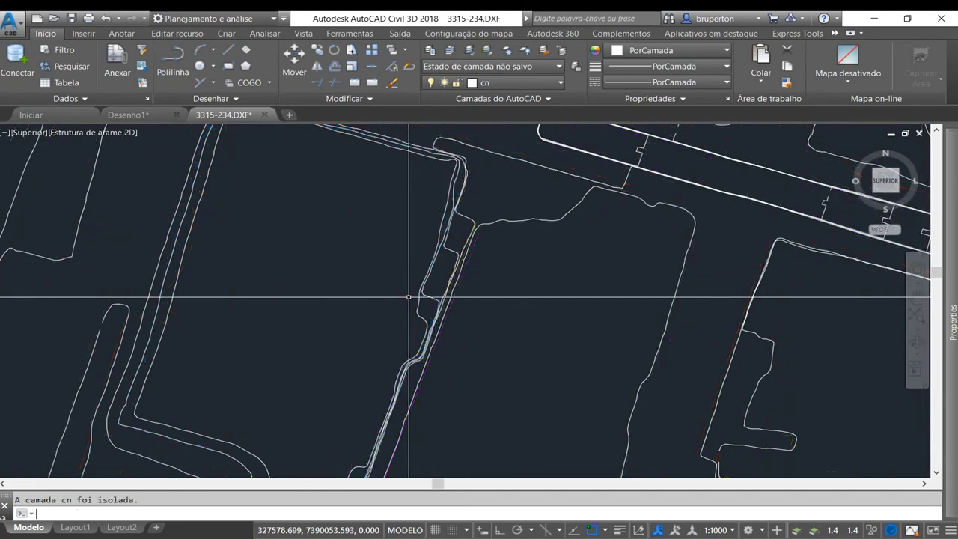
scroll(409, 296, "down", 5)
scroll(438, 276, "down", 2)
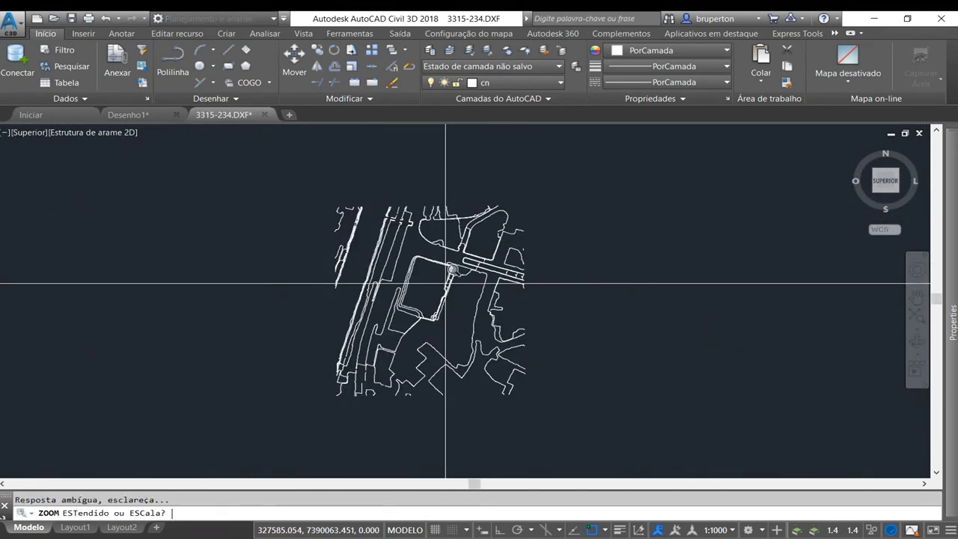
scroll(446, 283, "up", 2)
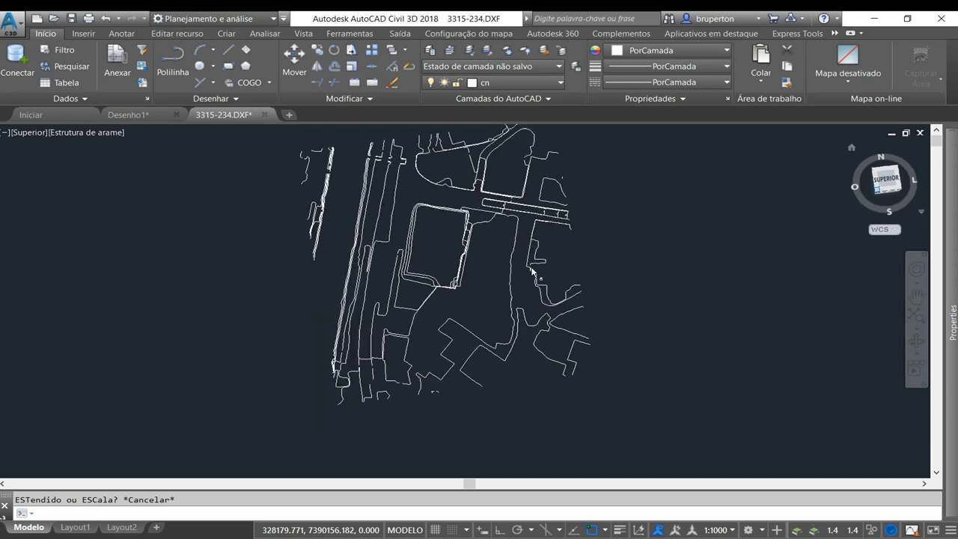
scroll(518, 270, "up", 5)
middle_click_drag(444, 241, 494, 331, "shift")
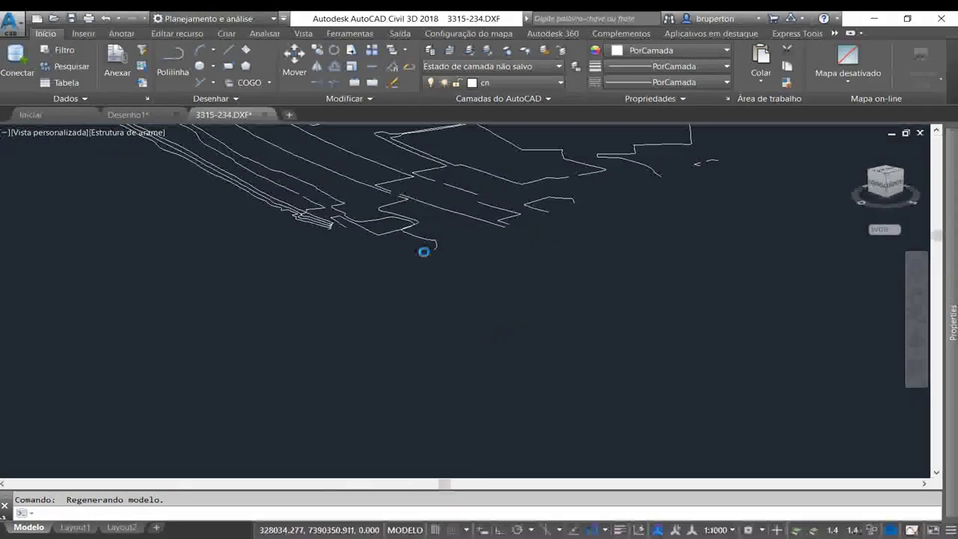
mouse_move(411, 217)
middle_mouse_down("shift")
mouse_move(384, 164)
mouse_move(441, 223)
middle_mouse_up("shift")
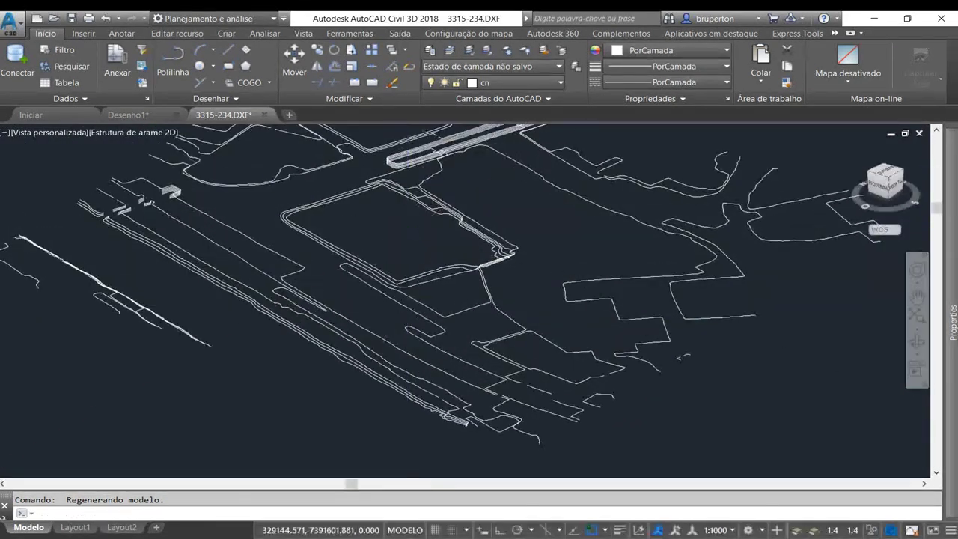
right_click(441, 222)
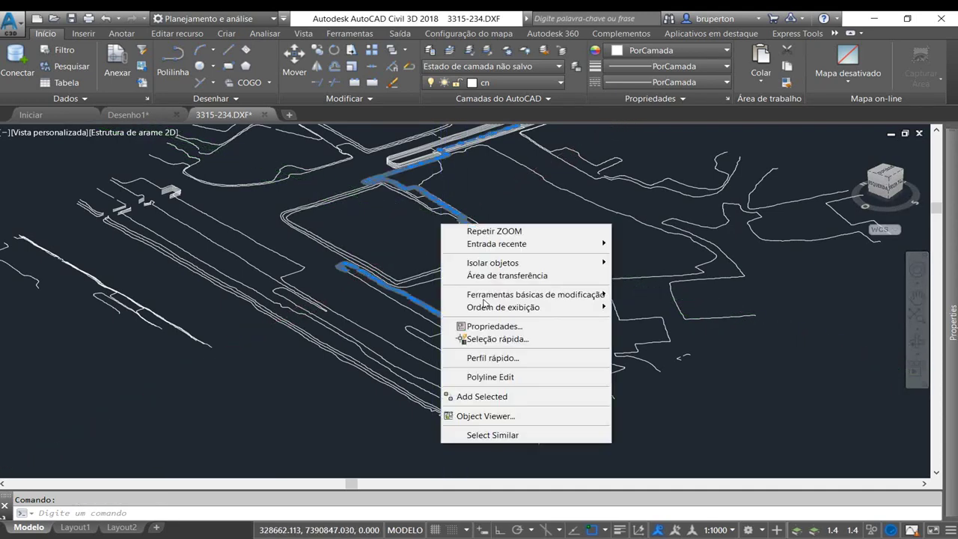
left_click(500, 327)
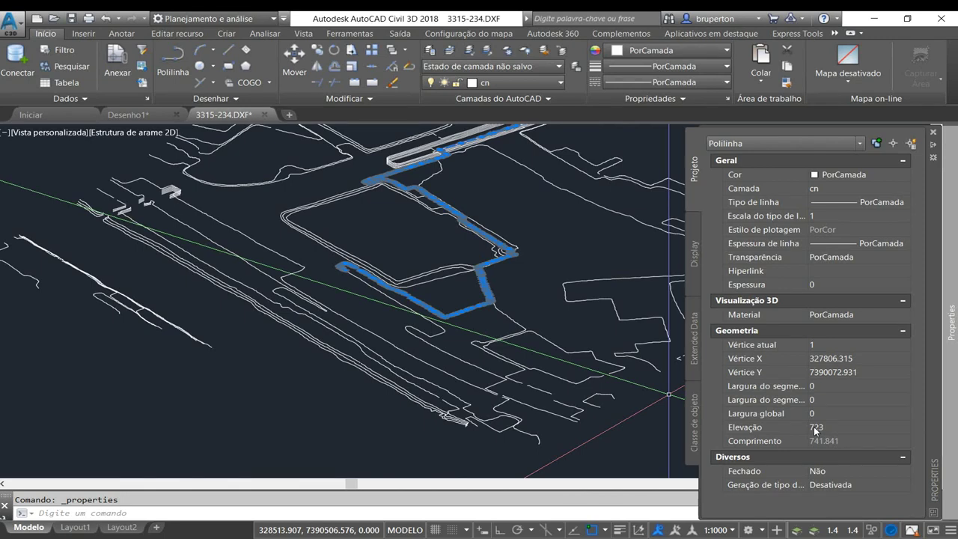
left_click(933, 131)
key("Escape")
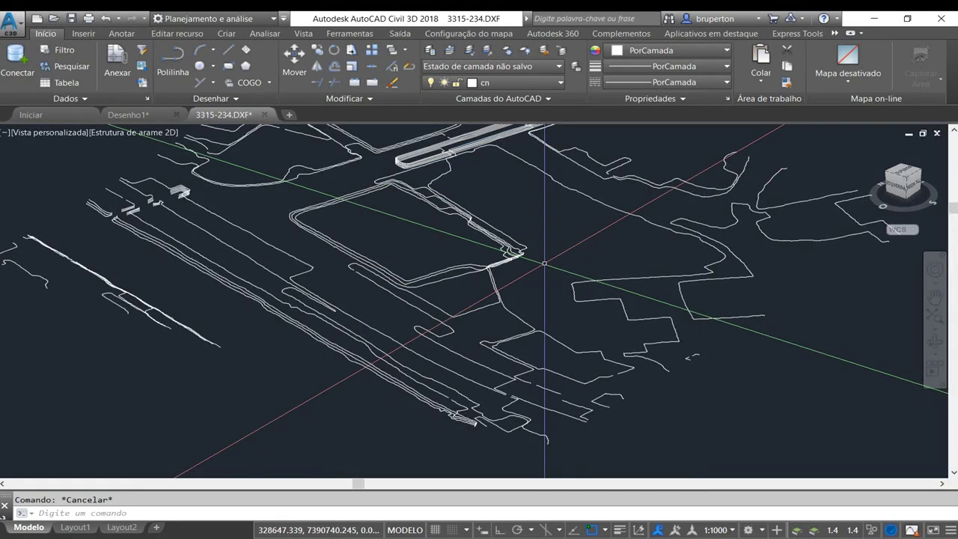
type("_plan")
key("Return")
key("Return")
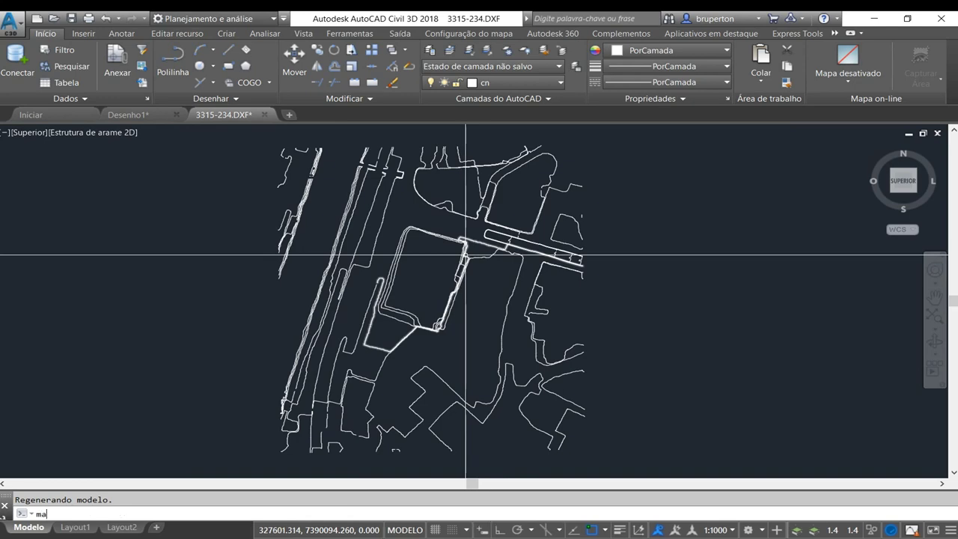
- Export to ESRI Shapefile curvas_nivel as Linha features with Selecionar manualmente selection
type("x")
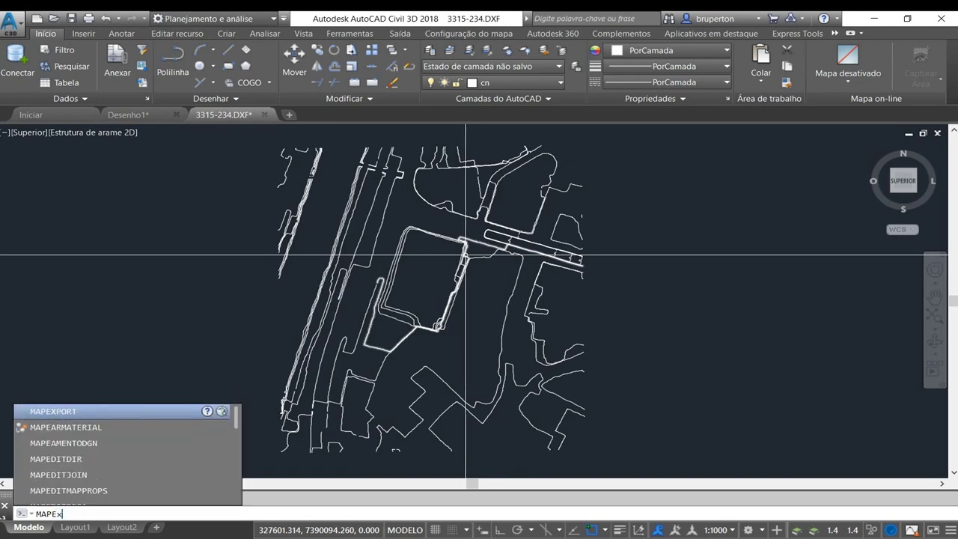
key("Return")
type("curvas_nivel")
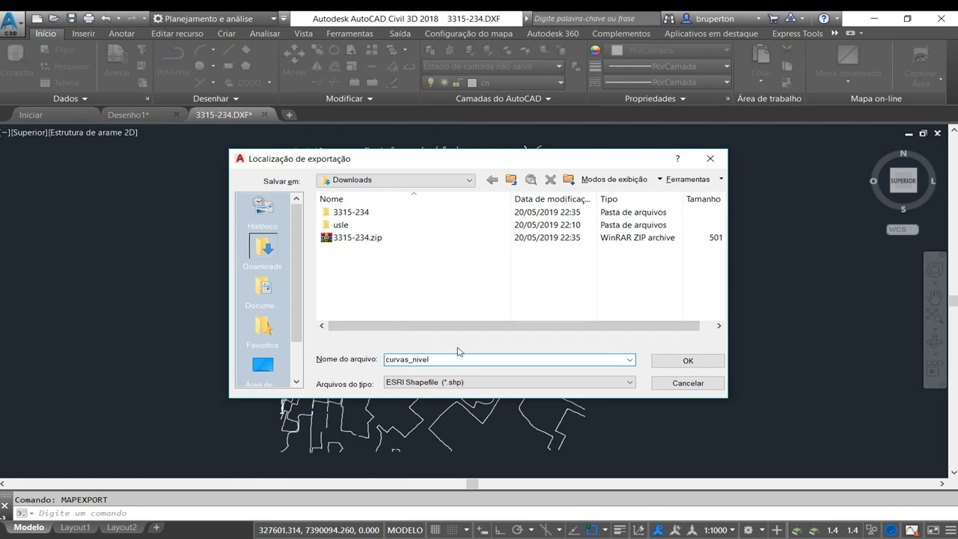
left_click(688, 360)
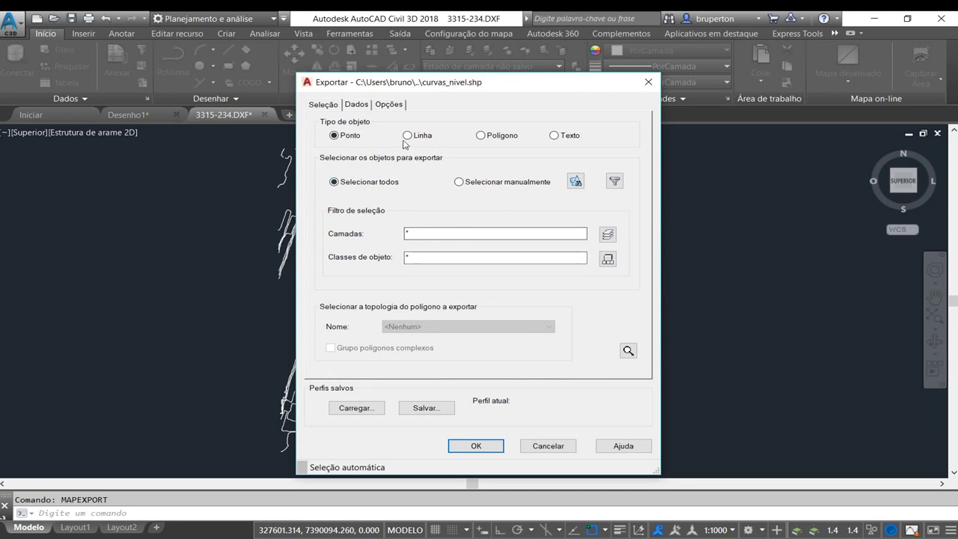
left_click(411, 139)
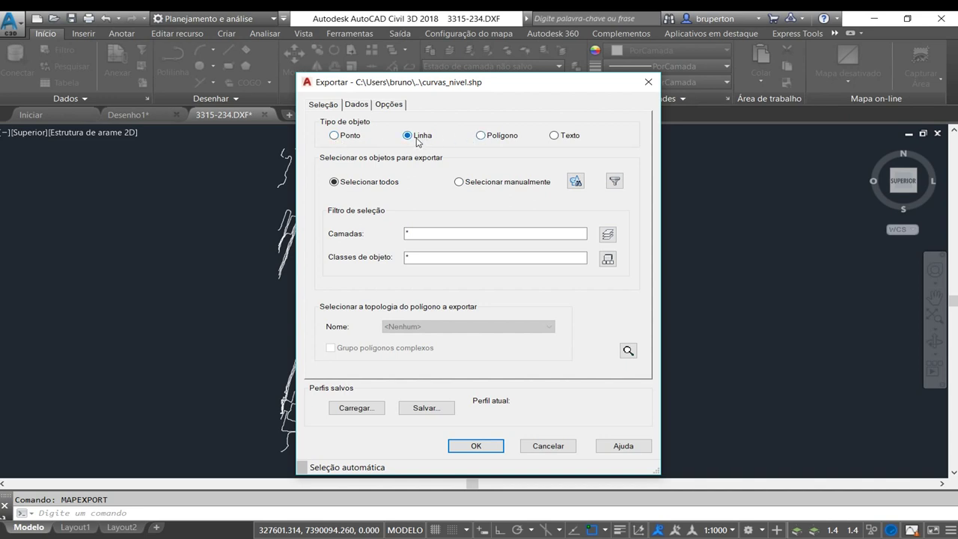
left_click(465, 182)
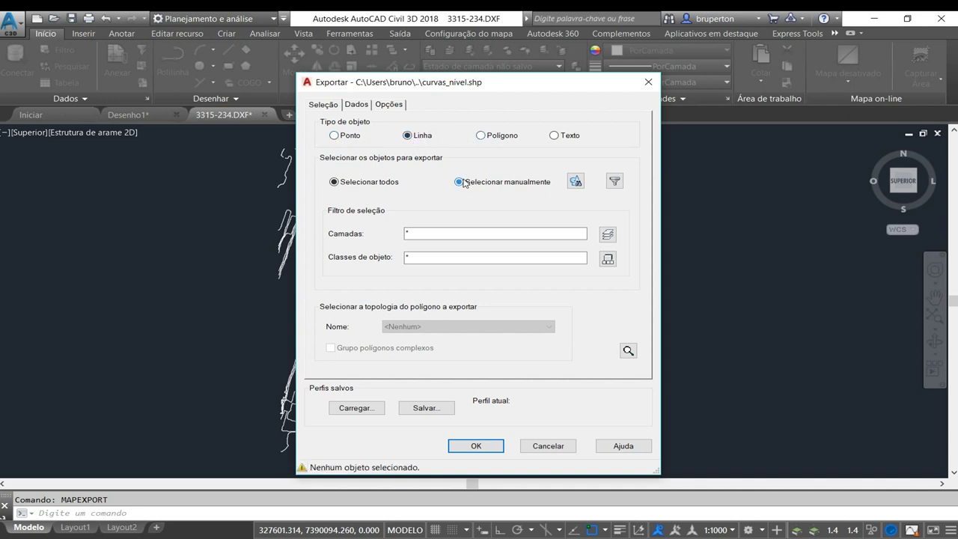
left_click(577, 182)
- Window-select the 111 contour polylines for export and show the Dados attribute settings
scroll(466, 225, "down", 3)
left_click(383, 186)
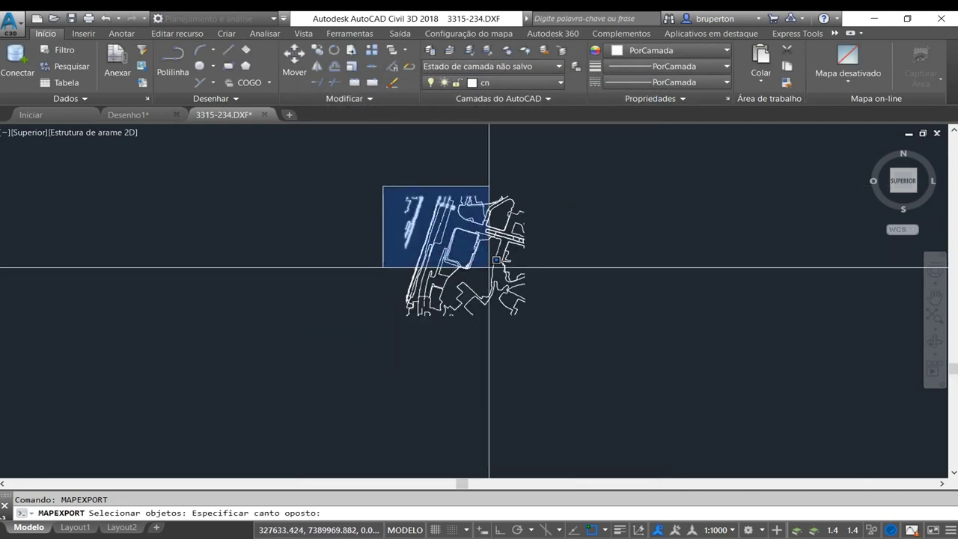
left_click(557, 336)
key("Return")
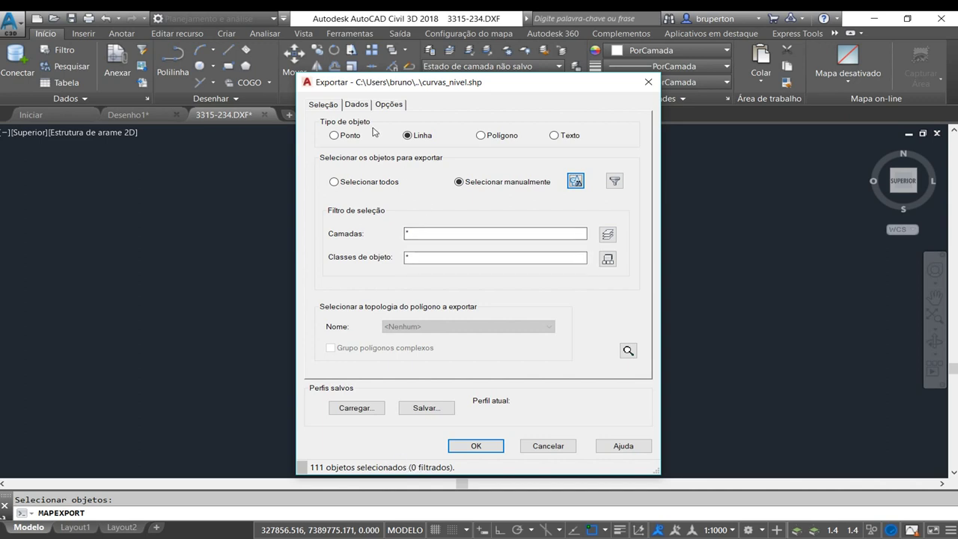
left_click(357, 109)
left_click(337, 106)
left_click(360, 109)
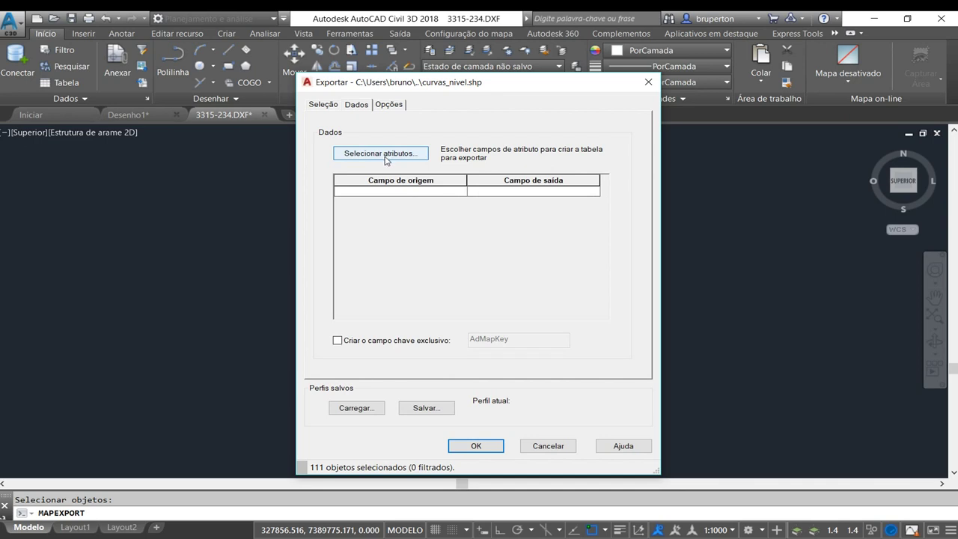
- Select the ELEVAÇÃO object property as the attribute to export
left_click(385, 154)
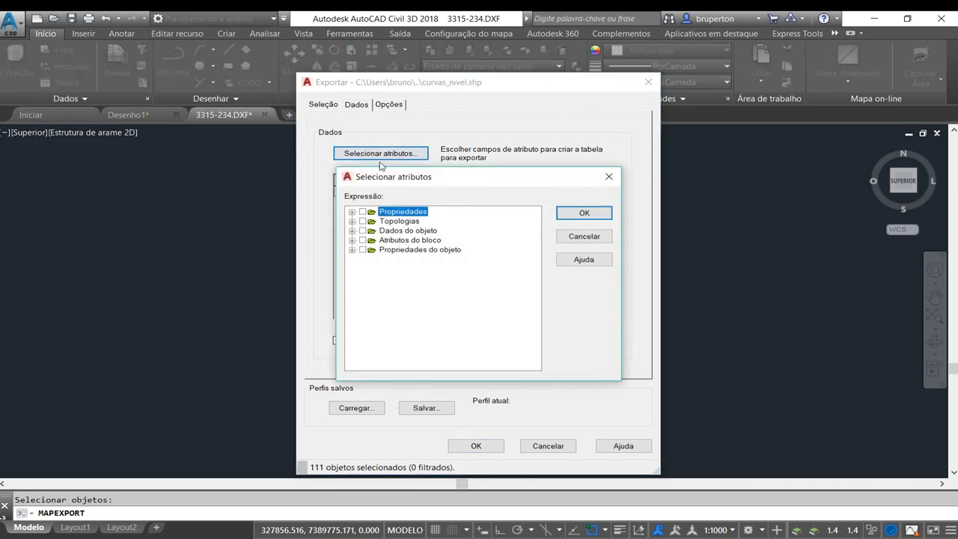
left_click(352, 213)
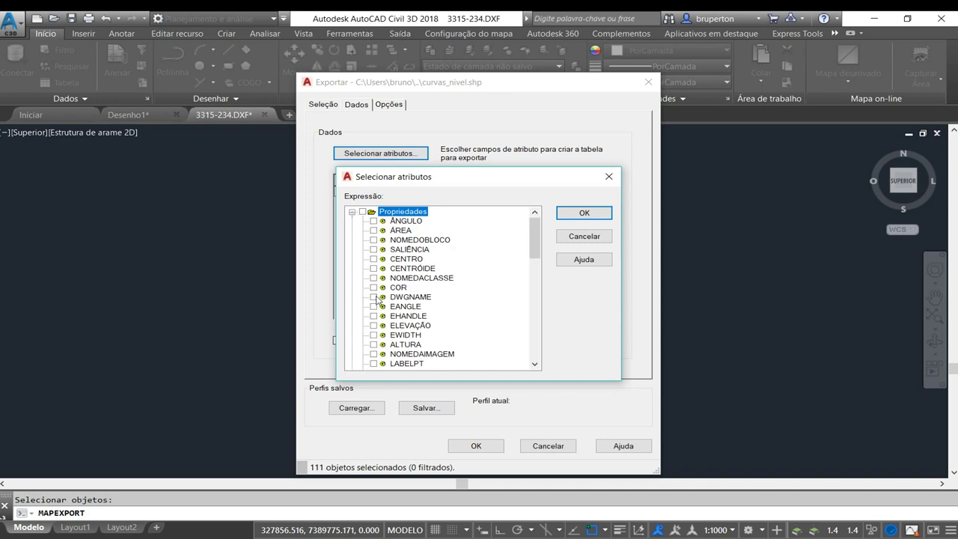
left_click(374, 325)
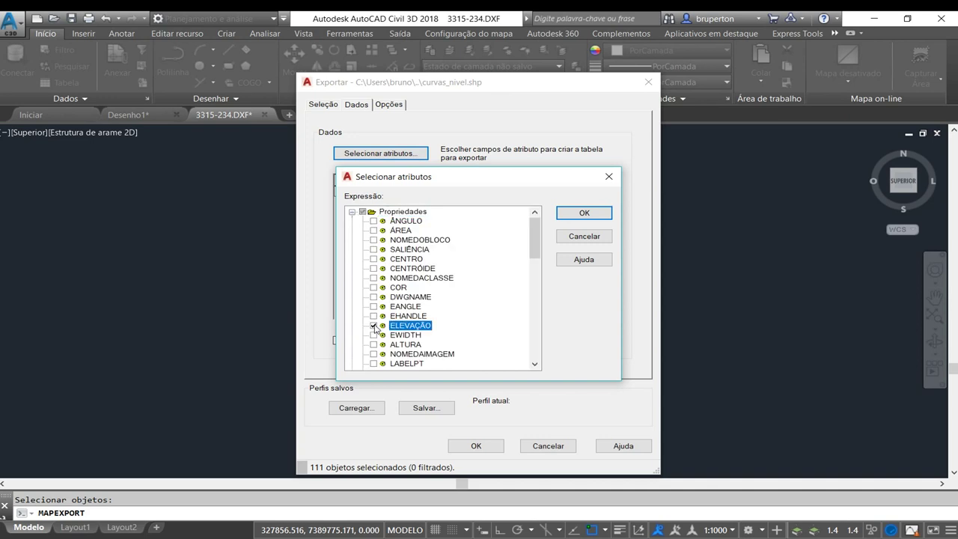
left_click(584, 214)
- Export the 111 contour lines to curvas_nivel.shp and zoom to the full drawing
left_click(334, 107)
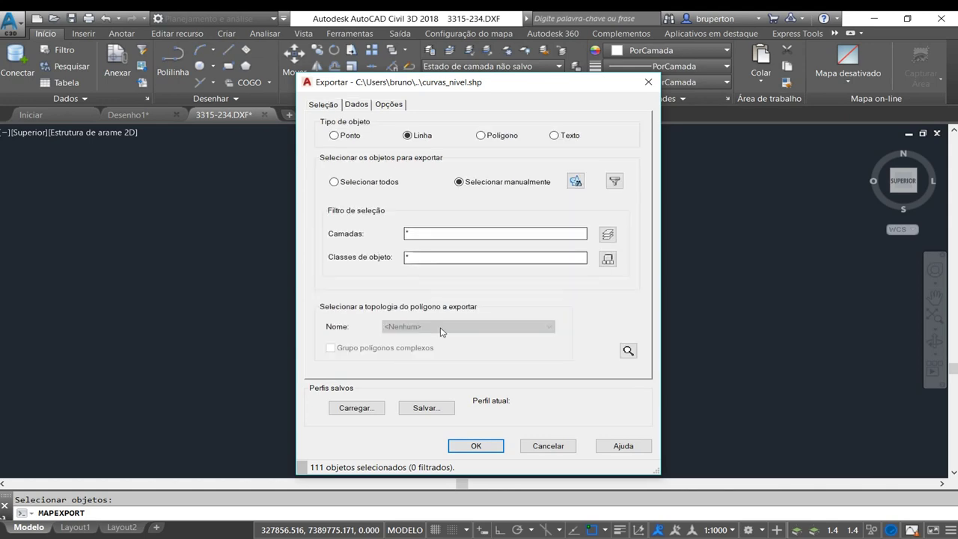
left_click(476, 445)
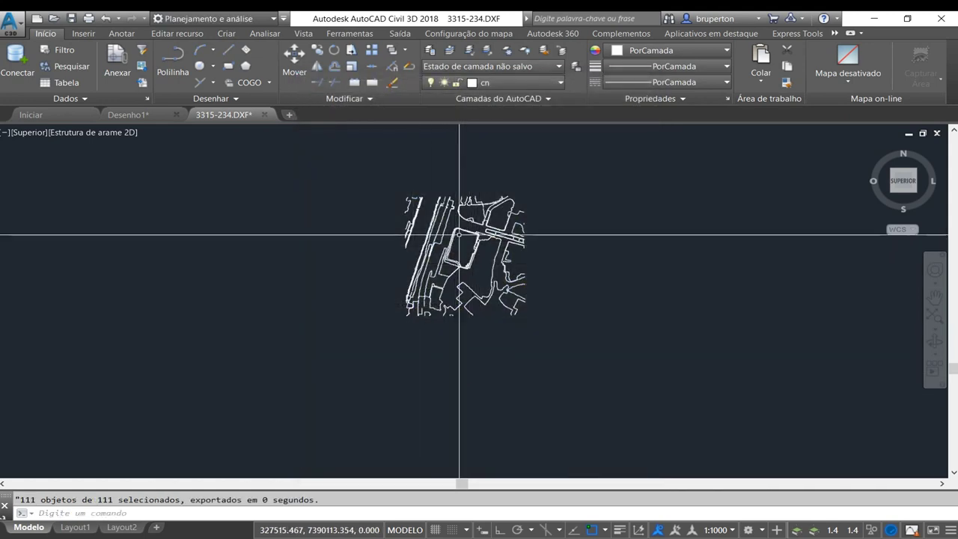
middle_click(455, 209)
middle_click(455, 209)
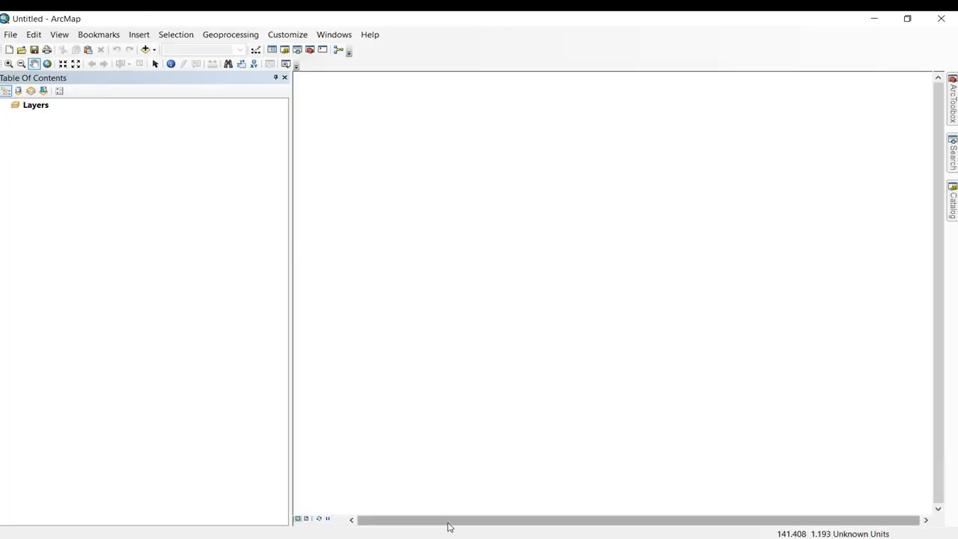
- Add the curvas_nivel.shp shapefile to the ArcMap layers
right_click(30, 106)
left_click(48, 110)
left_click(363, 237)
left_click(606, 342)
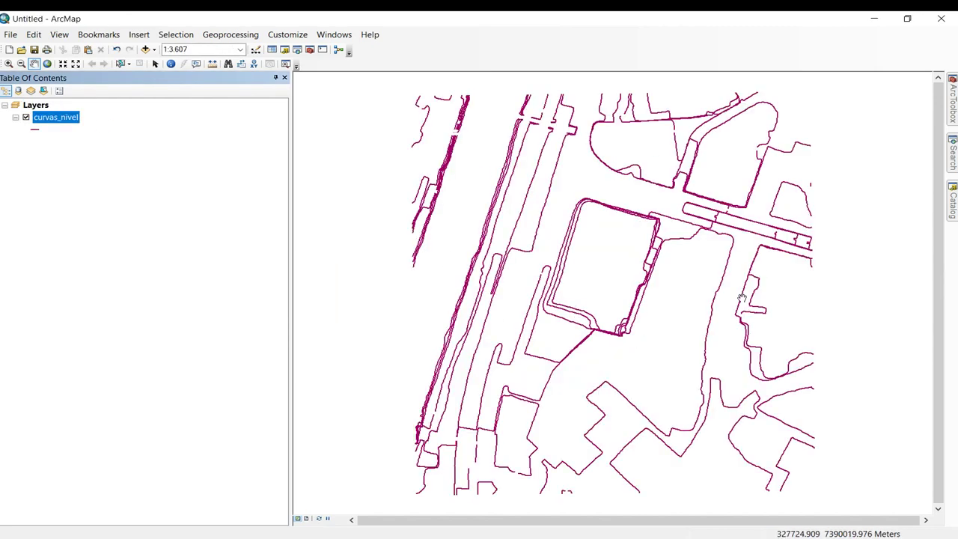
- Sort the curvas_nivel attribute table by ELEVAÇÃO ascending, reviewing values 717 to 727
right_click(75, 120)
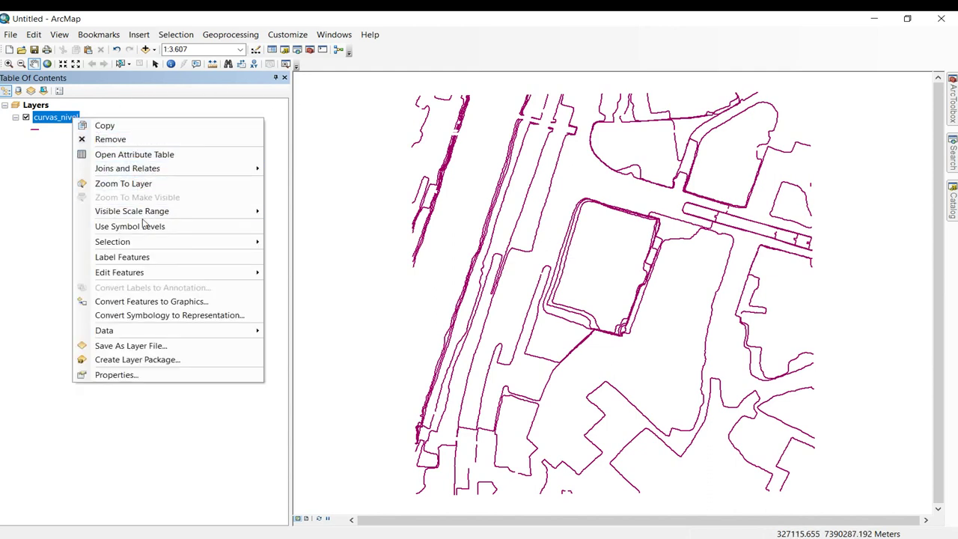
left_click(133, 155)
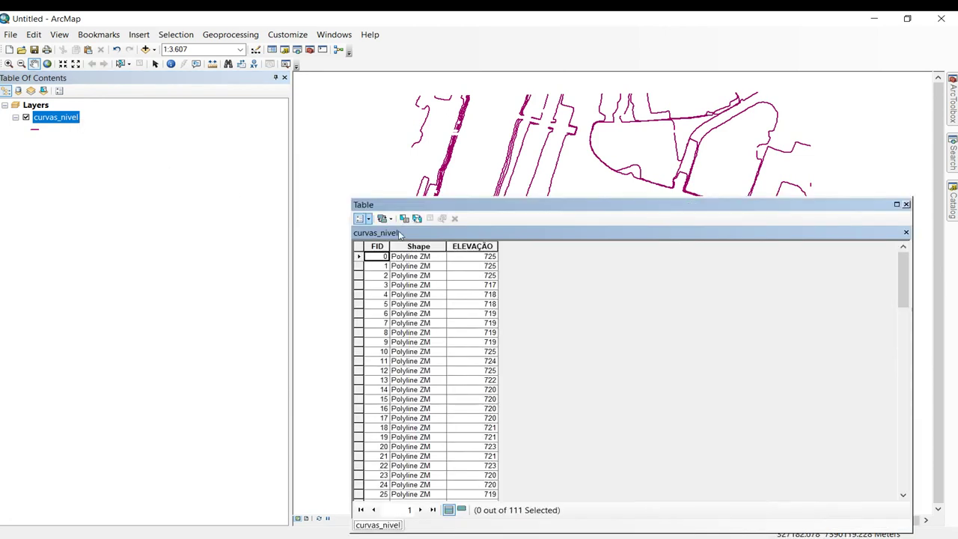
left_click(470, 247)
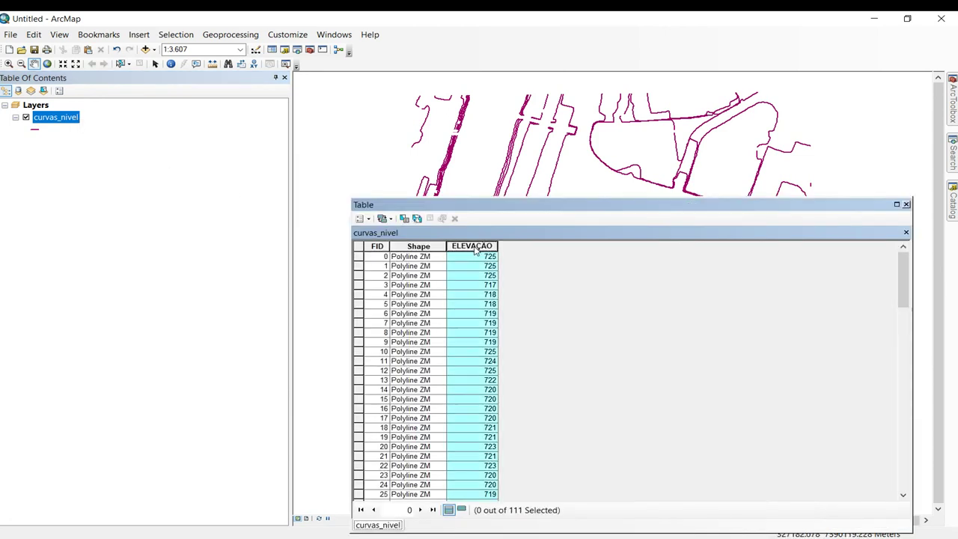
double_click(472, 246)
scroll(488, 268, "up", 1)
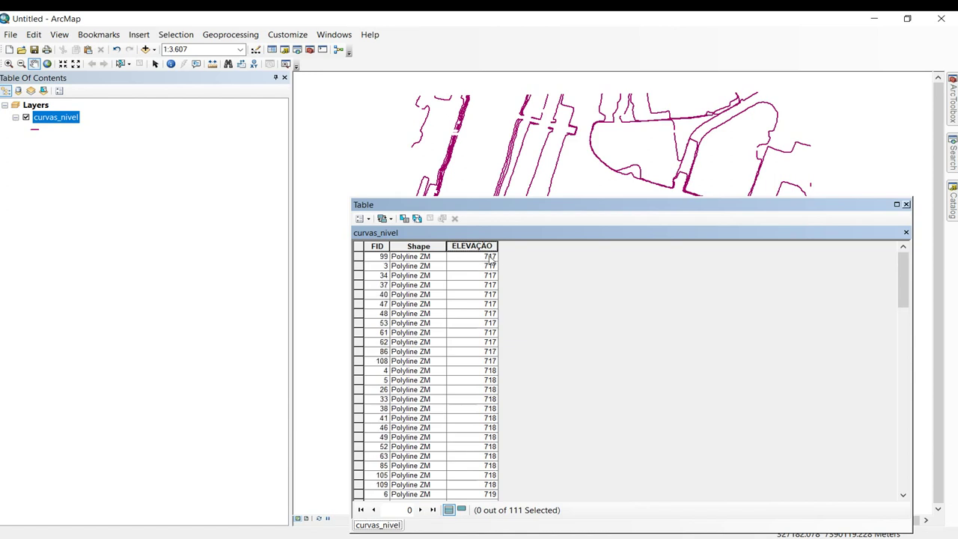
scroll(490, 259, "down", 8)
scroll(488, 269, "down", 12)
scroll(488, 277, "down", 9)
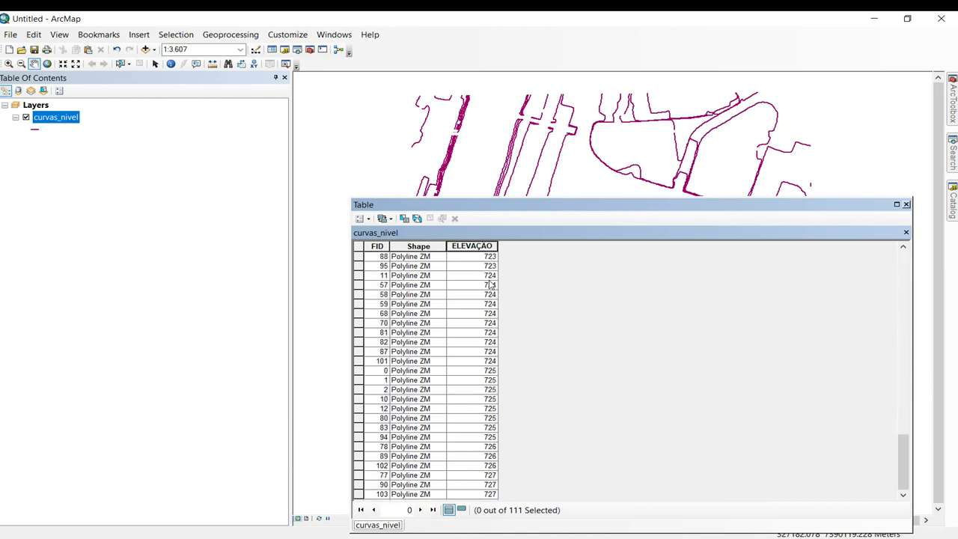
left_click(906, 204)
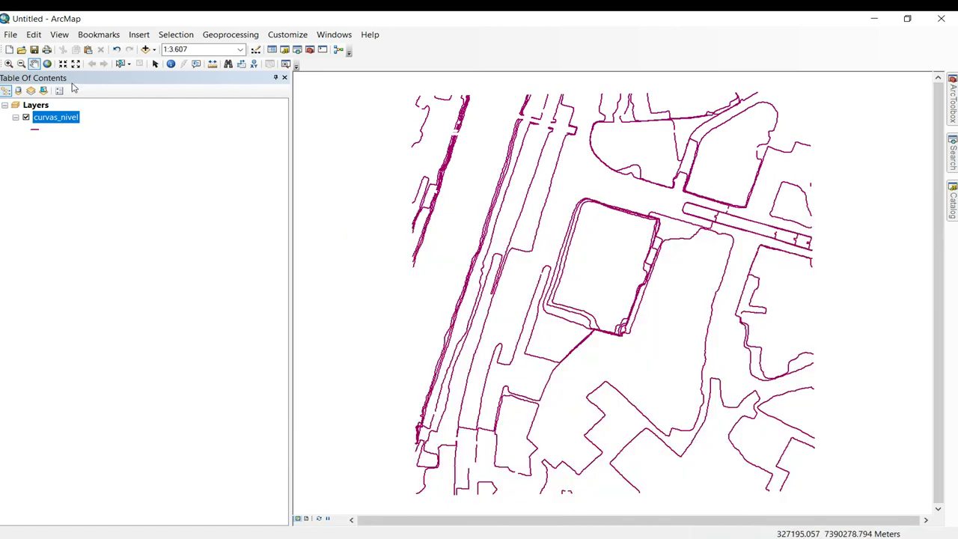
right_click(56, 111)
- Symbolize curvas_nivel by unique ELEVAÇÃO values in green-to-red, excluding <all other values>
right_click(50, 119)
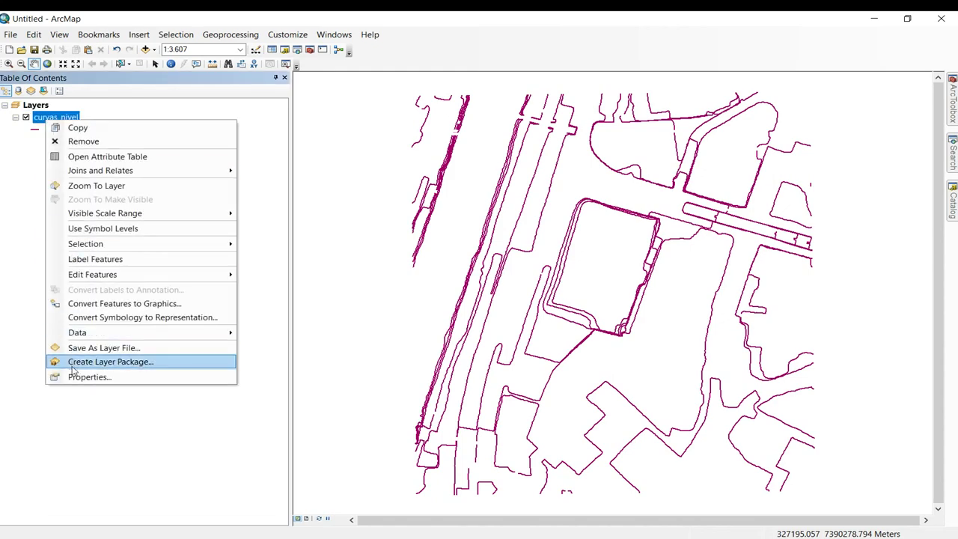
left_click(84, 378)
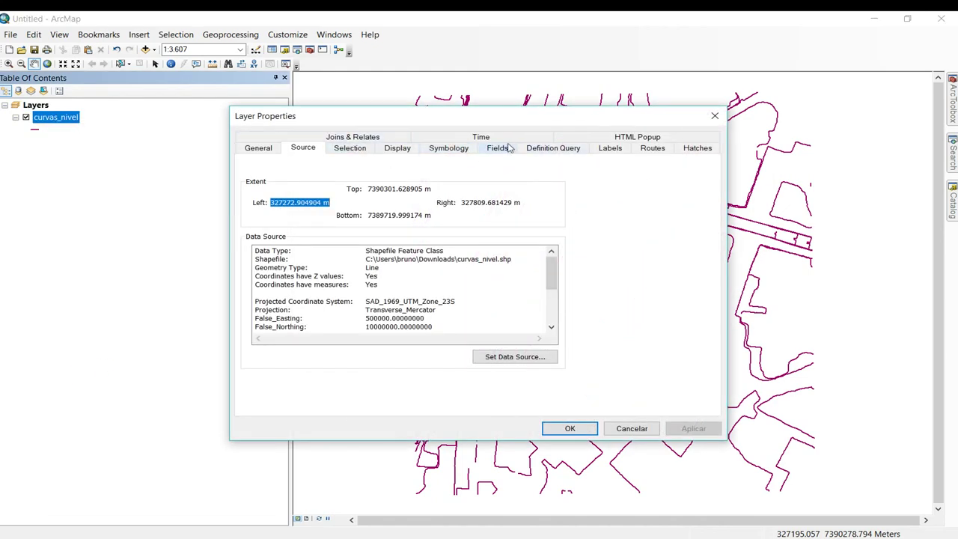
left_click(449, 153)
left_click(266, 190)
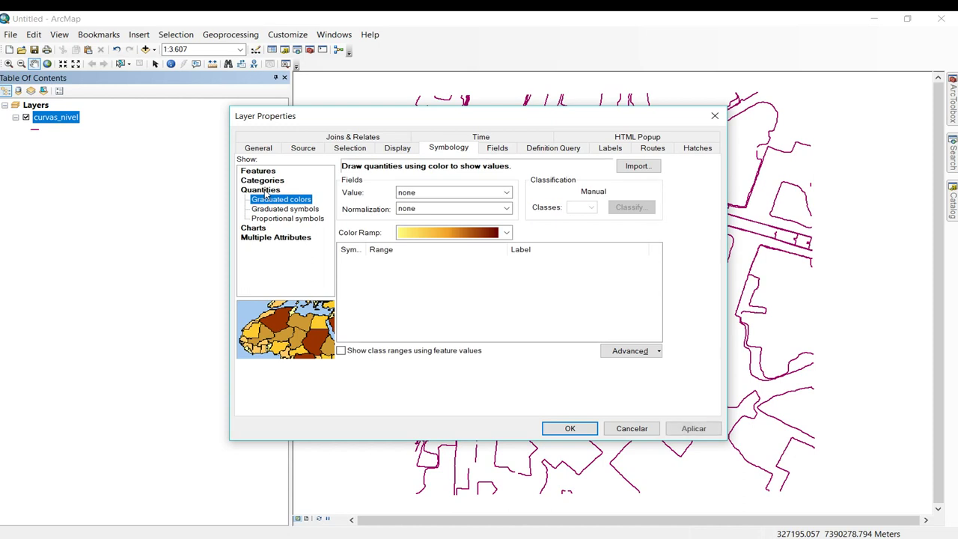
left_click(262, 180)
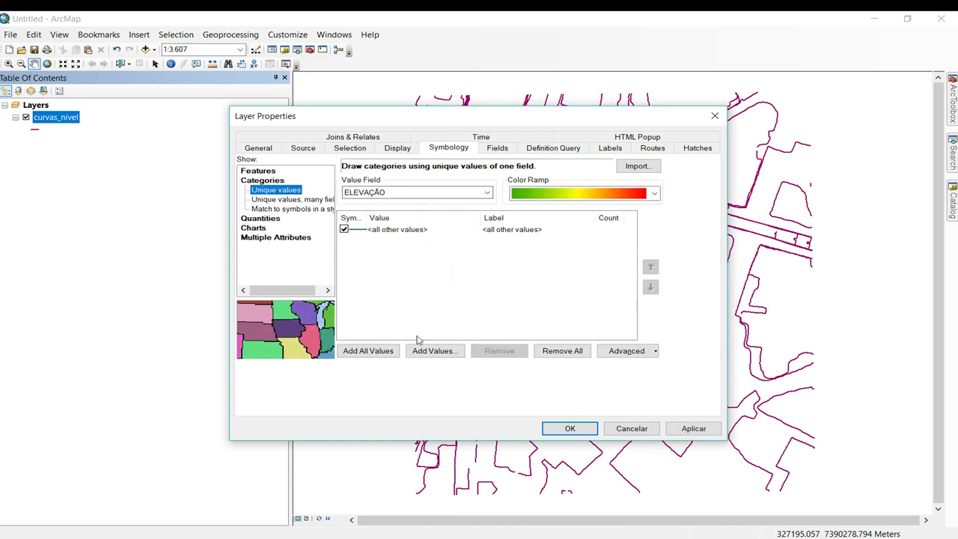
left_click(382, 351)
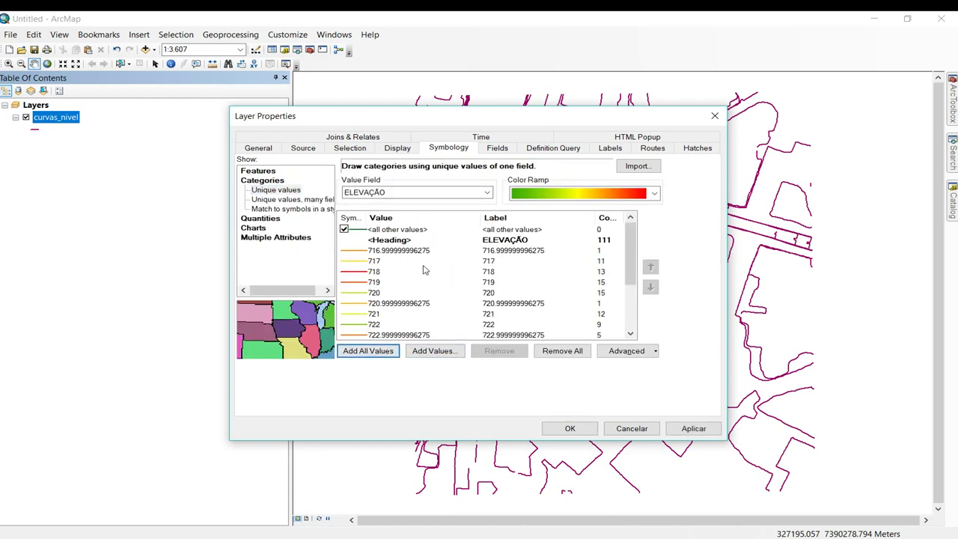
left_click(345, 229)
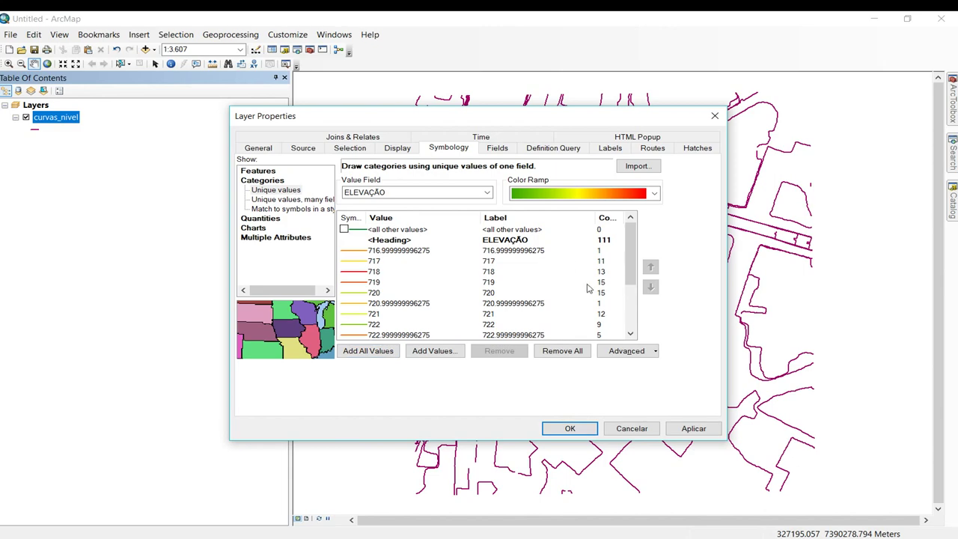
left_click(683, 430)
left_click(570, 429)
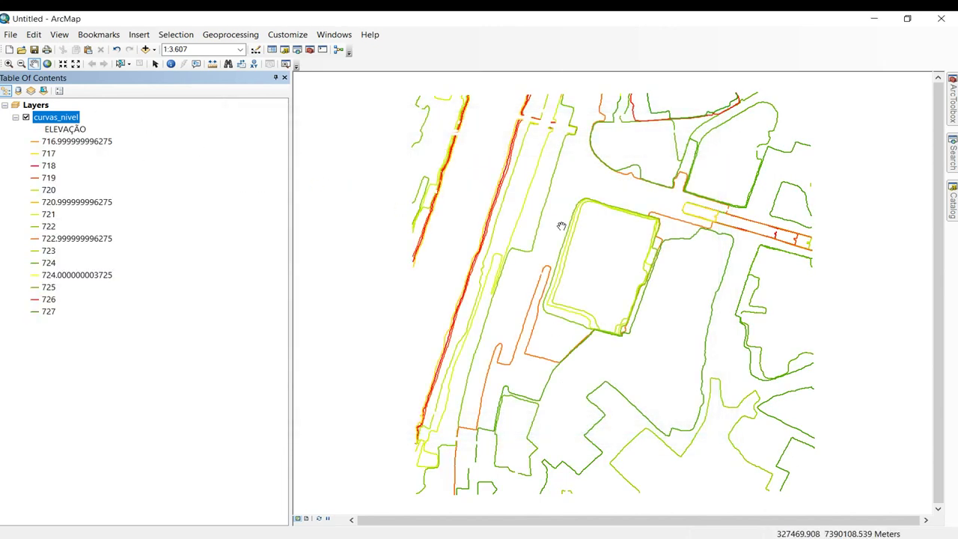
mouse_move(557, 223)
left_mouse_down()
mouse_move(567, 225)
mouse_move(538, 228)
left_mouse_up()
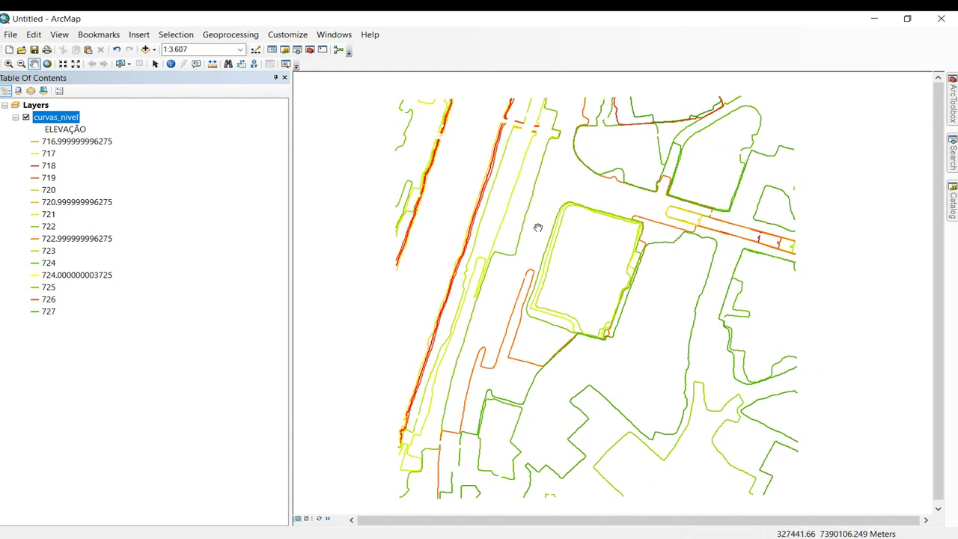